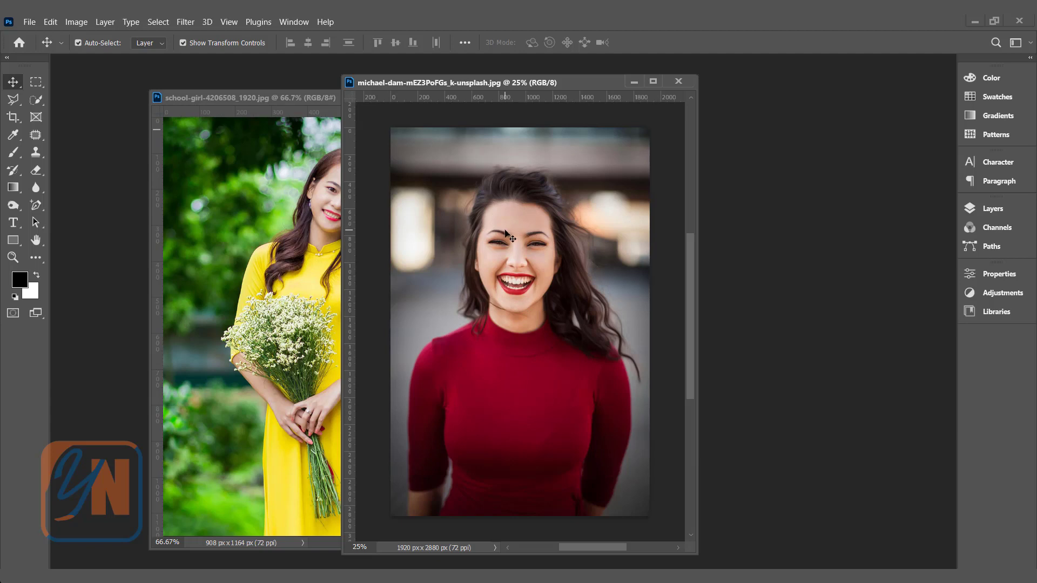
# Step: Add a new Layer 1 above Background and fill it with white using Ctrl+Backspace
pyautogui.click(1006, 210)
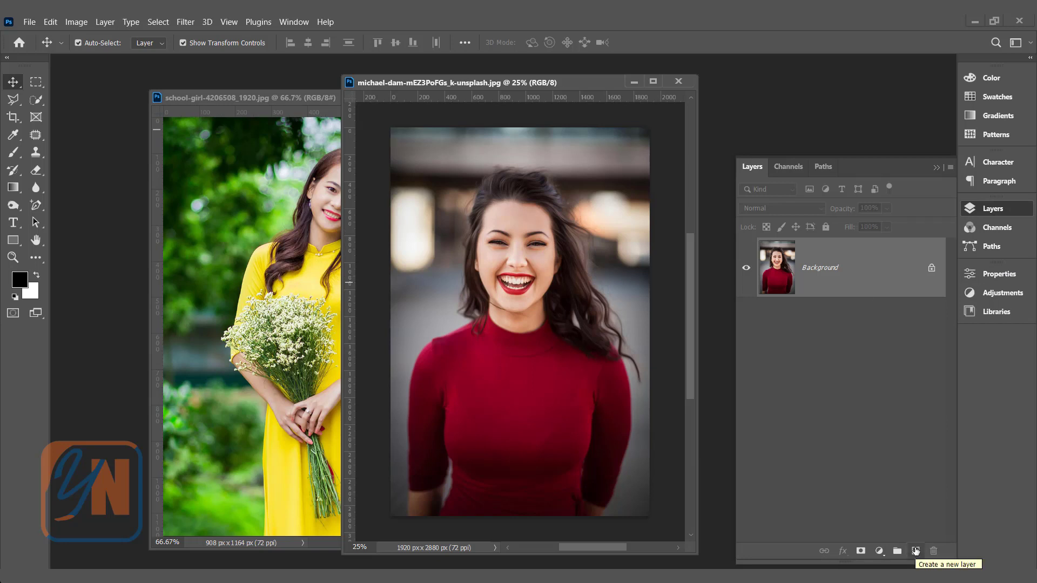
pyautogui.click(916, 551)
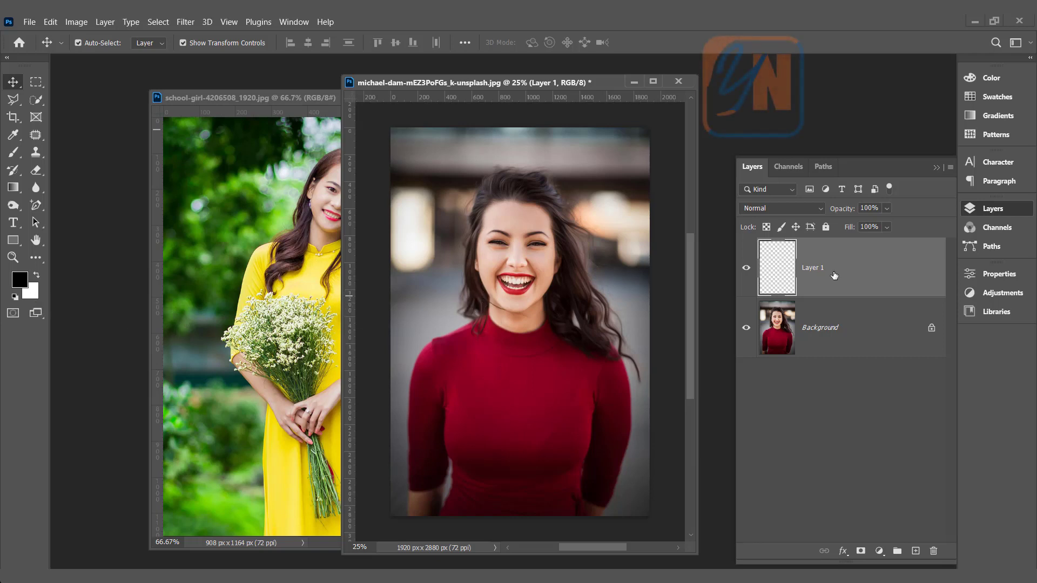
pyautogui.press('ctrl')
pyautogui.hotkey('ctrl', 'BackSpace')
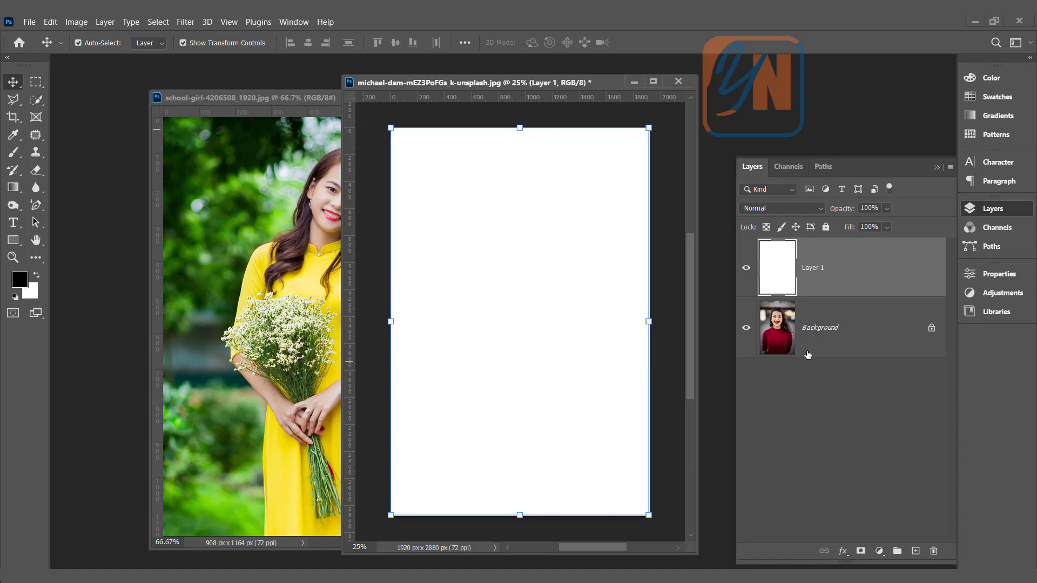
# Step: Set Layer 1 to 83% opacity and prepare a 1600 px Soft Round brush
pyautogui.click(887, 209)
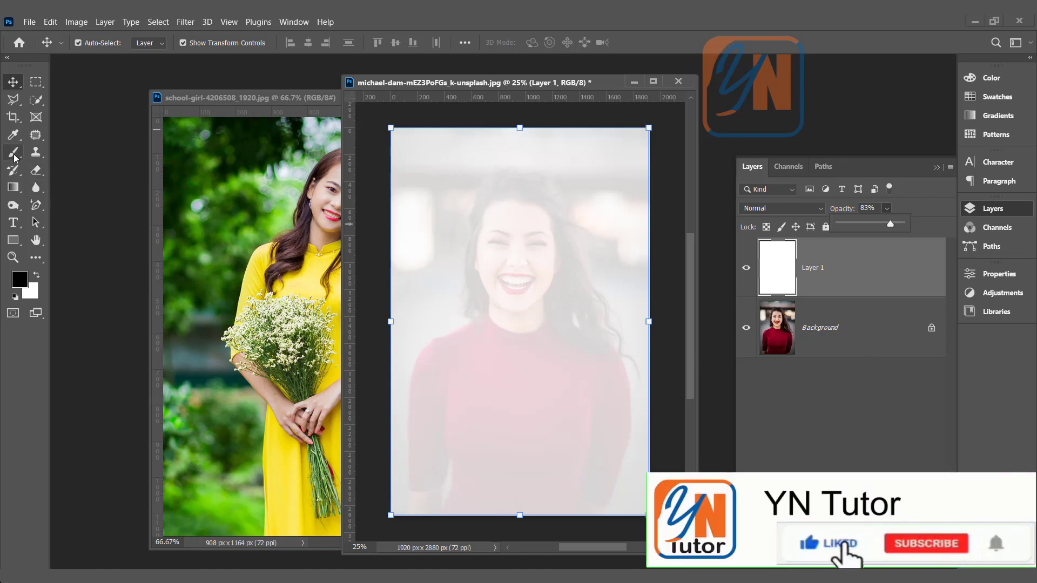
pyautogui.click(14, 155)
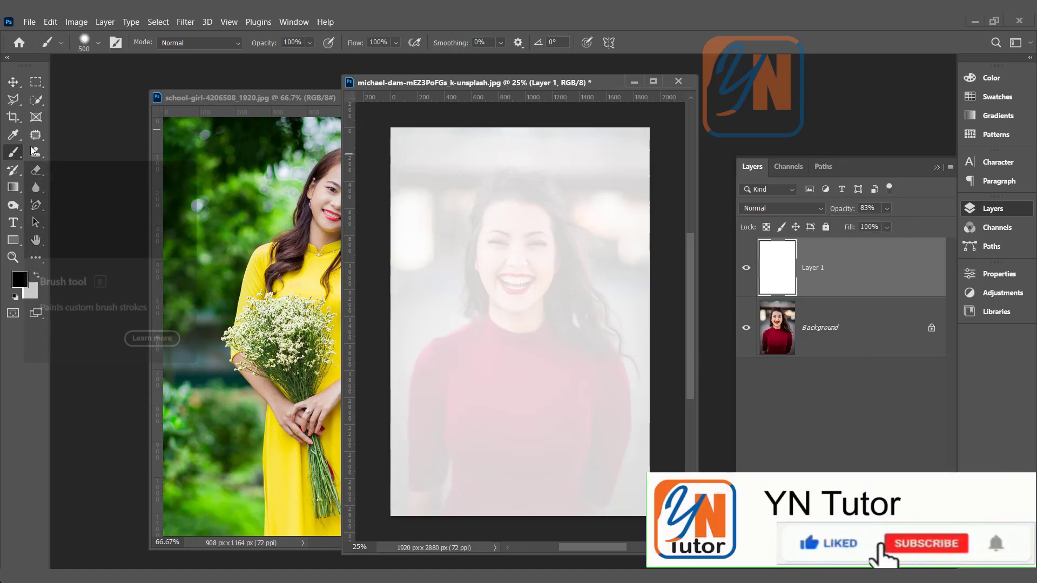
pyautogui.click(99, 43)
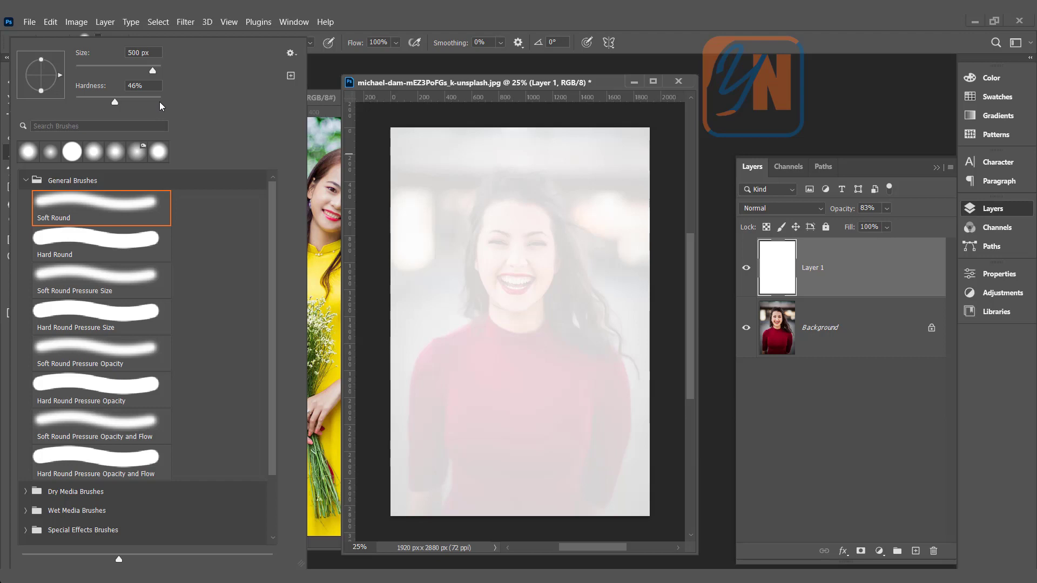
pyautogui.press('Return')
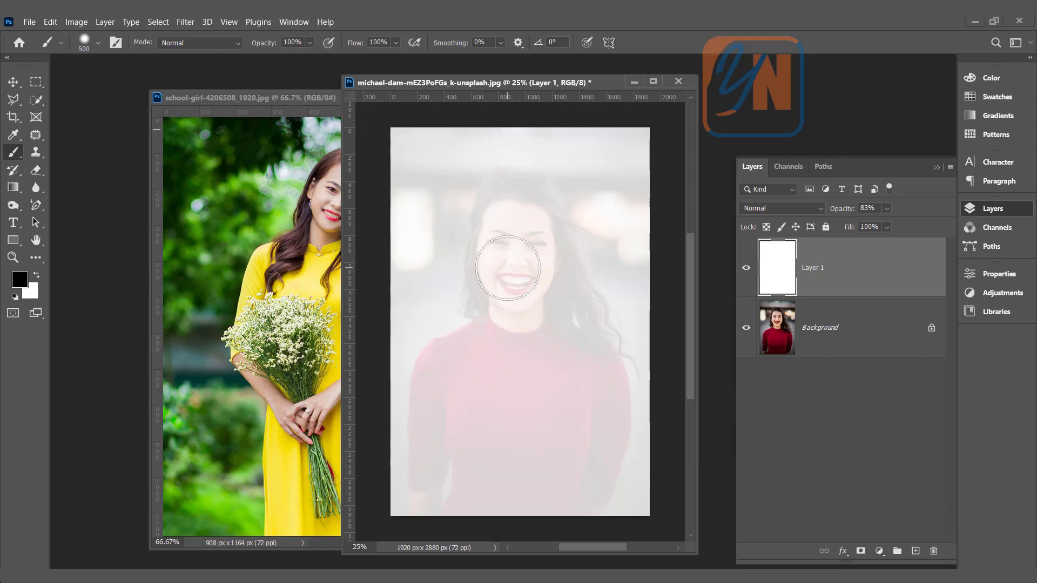
pyautogui.press(']')
pyautogui.press(']')
pyautogui.press(']')
pyautogui.press(']')
pyautogui.press(']')
pyautogui.press(']')
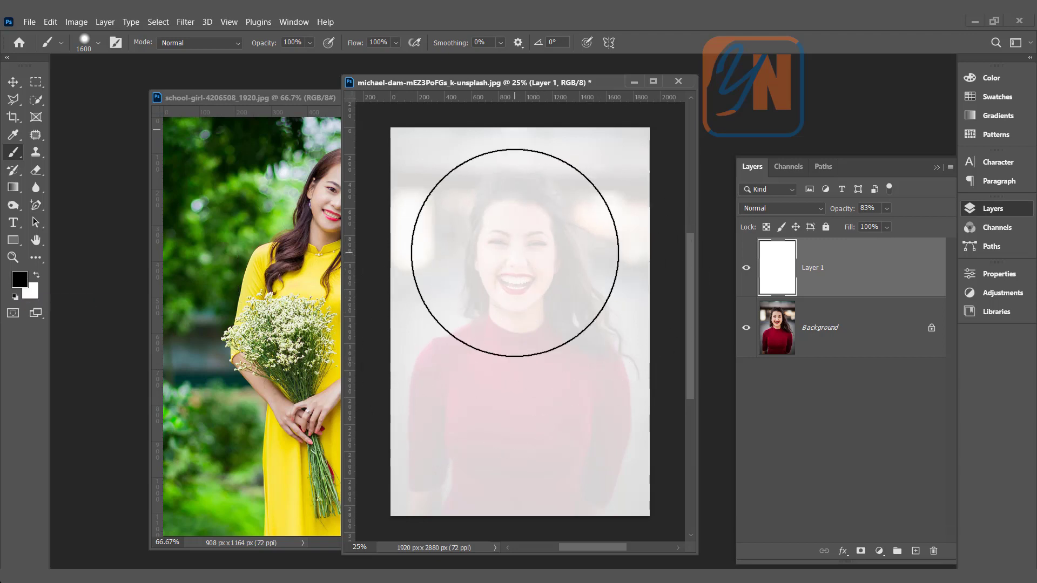
# Step: Dab a single soft black circle over the face, then restore Layer 1 to 100% opacity
pyautogui.click(515, 253)
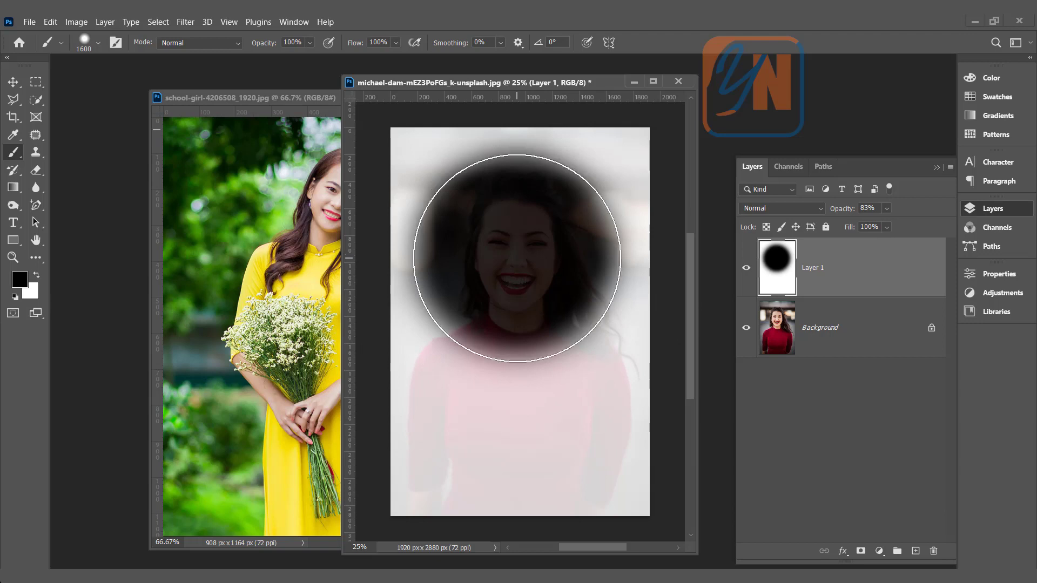
pyautogui.click(887, 209)
pyautogui.moveTo(903, 225); pyautogui.dragTo(910, 225)
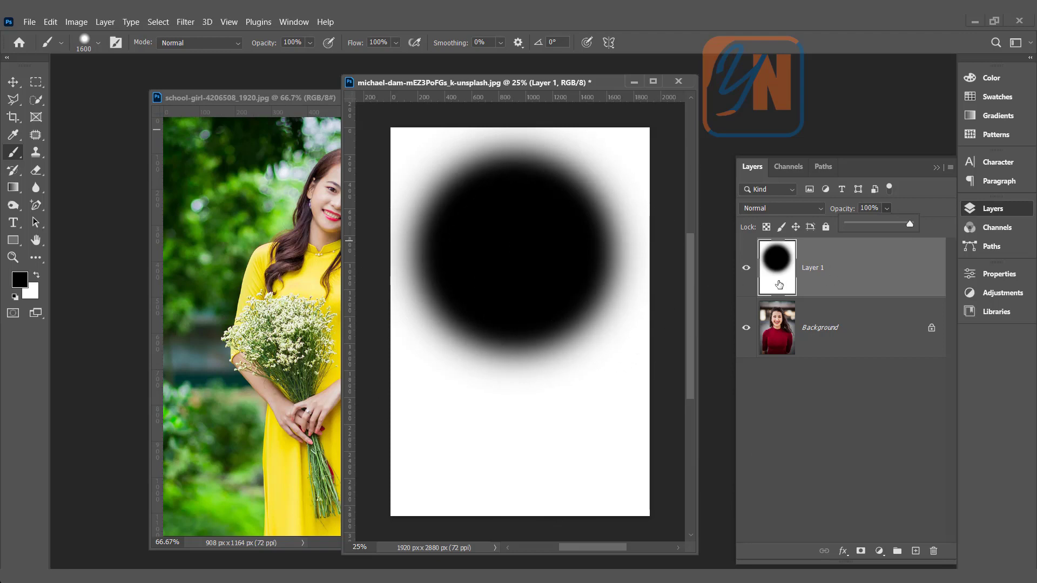
# Step: Apply Pixelate > Color Halftone with Max. Radius 50 and all four channel angles at 30
pyautogui.click(189, 24)
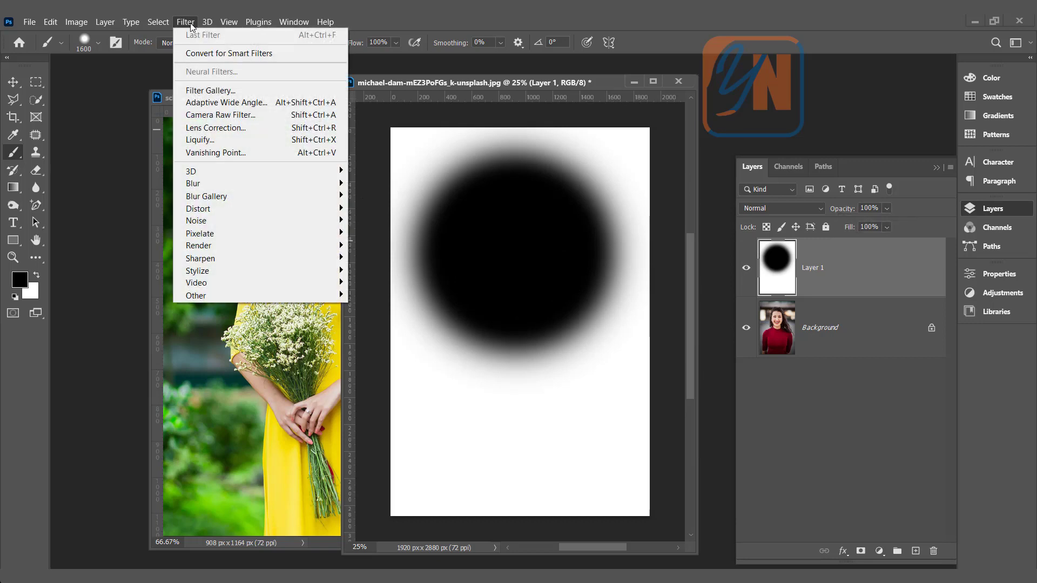
pyautogui.moveTo(215, 237)
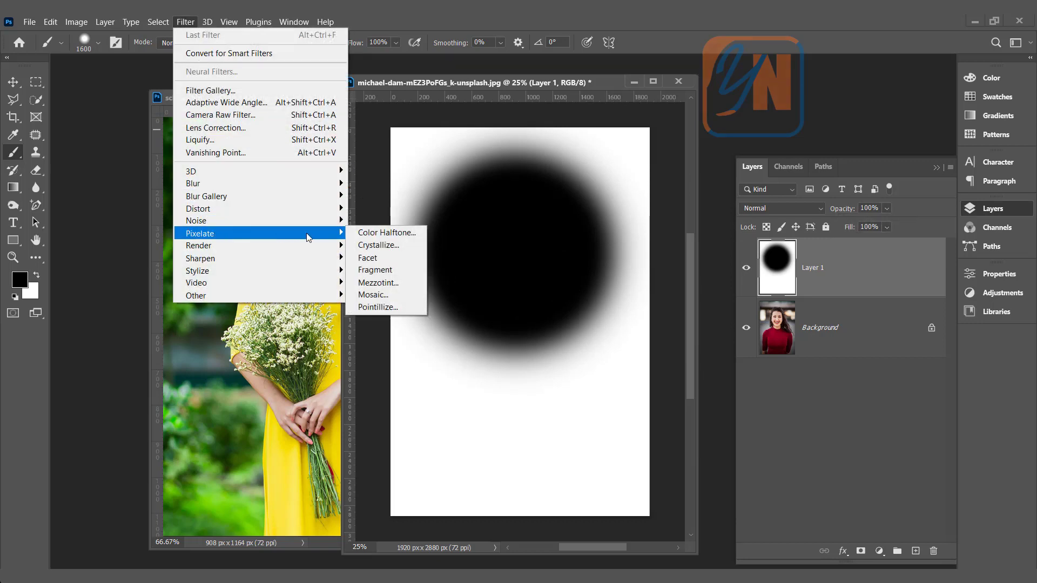
pyautogui.click(372, 234)
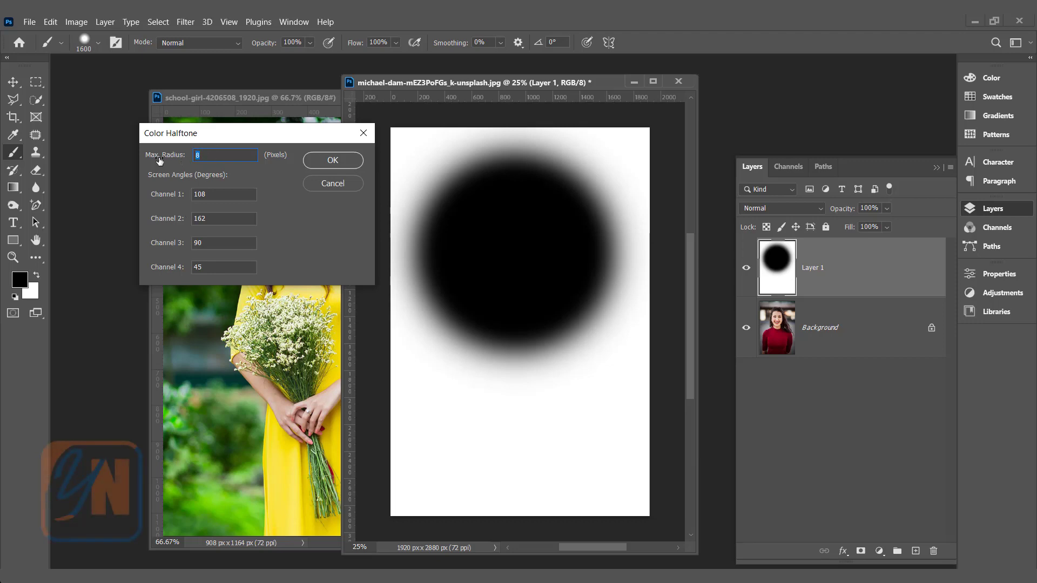
pyautogui.write('50')
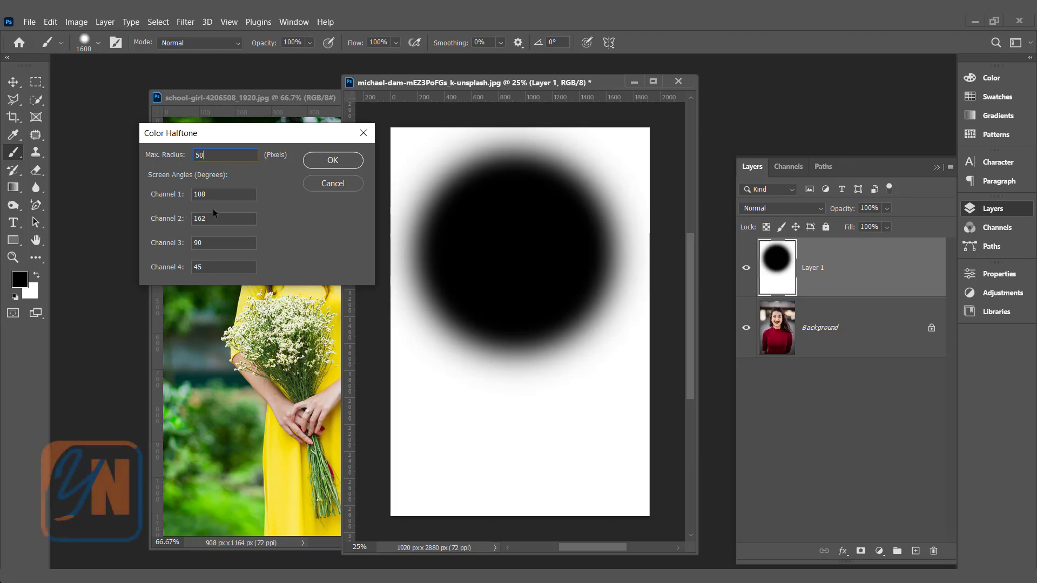
pyautogui.press('Tab')
pyautogui.write('30')
pyautogui.press('Tab')
pyautogui.write('30')
pyautogui.press('Tab')
pyautogui.write('30')
pyautogui.press('Tab')
pyautogui.write('30')
pyautogui.click(331, 162)
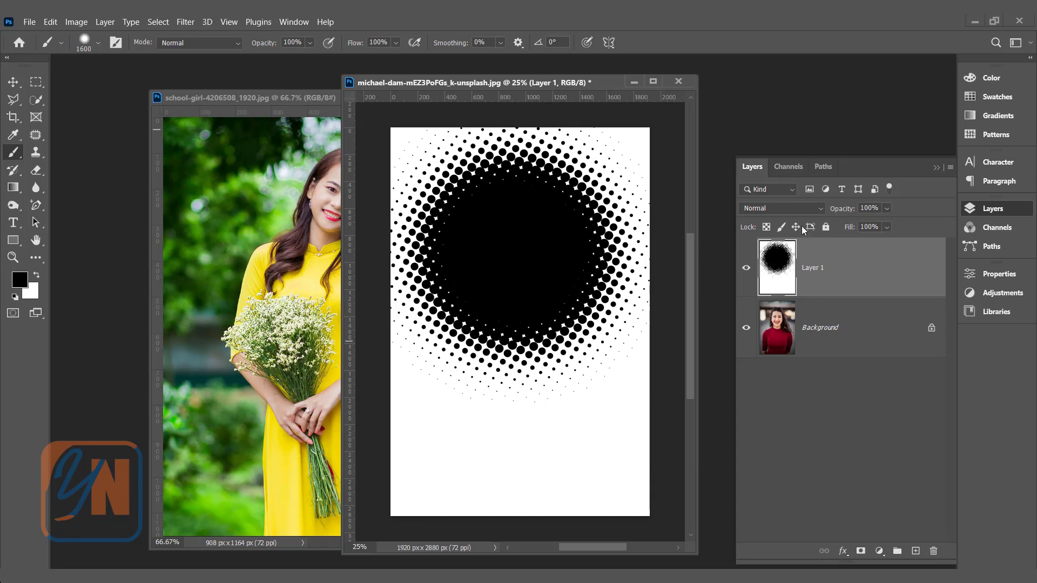
# Step: Change Layer 1's blend mode from Normal to Screen
pyautogui.click(805, 207)
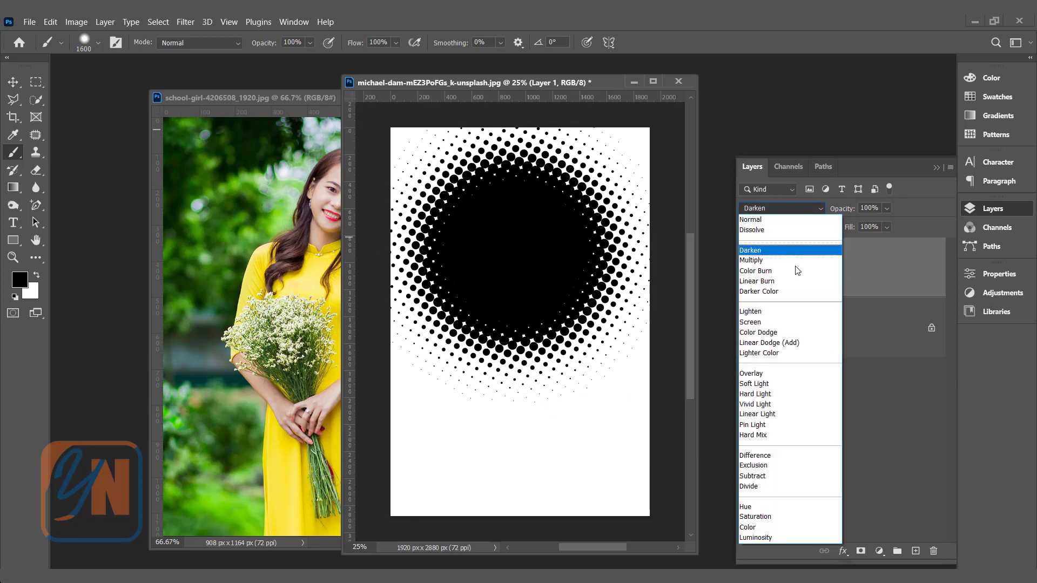
pyautogui.click(800, 322)
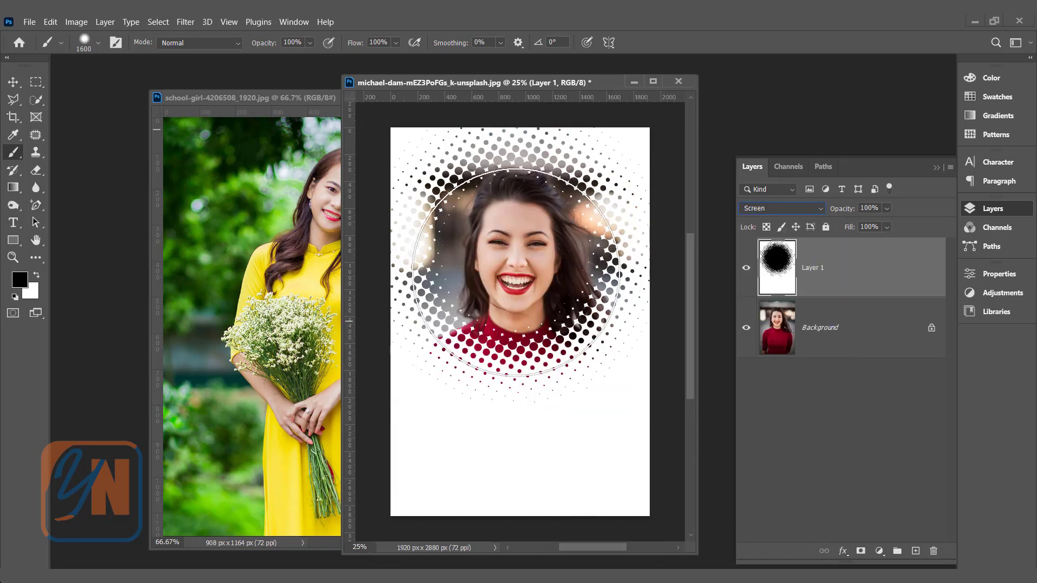
pyautogui.press('alt')
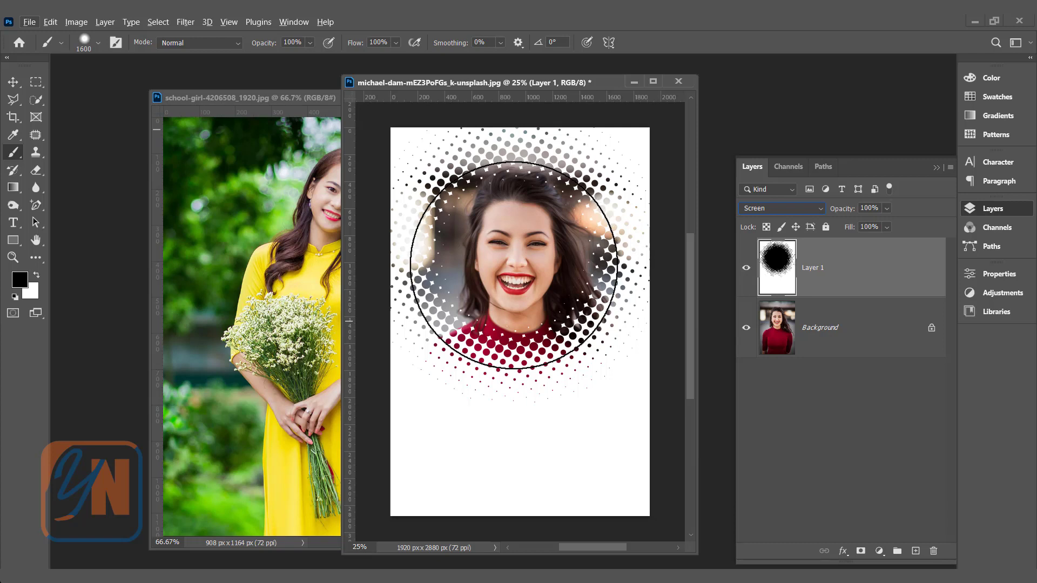
# Step: Switch to the yellow-dress photo, add two new layers, and fill Layer 1 with white
pyautogui.click(268, 97)
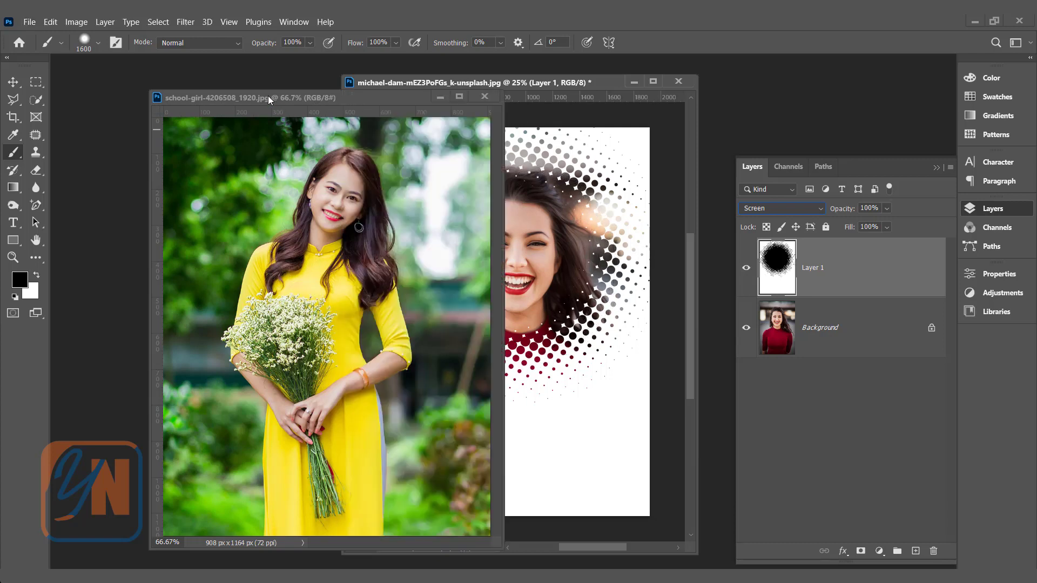
pyautogui.click(631, 83)
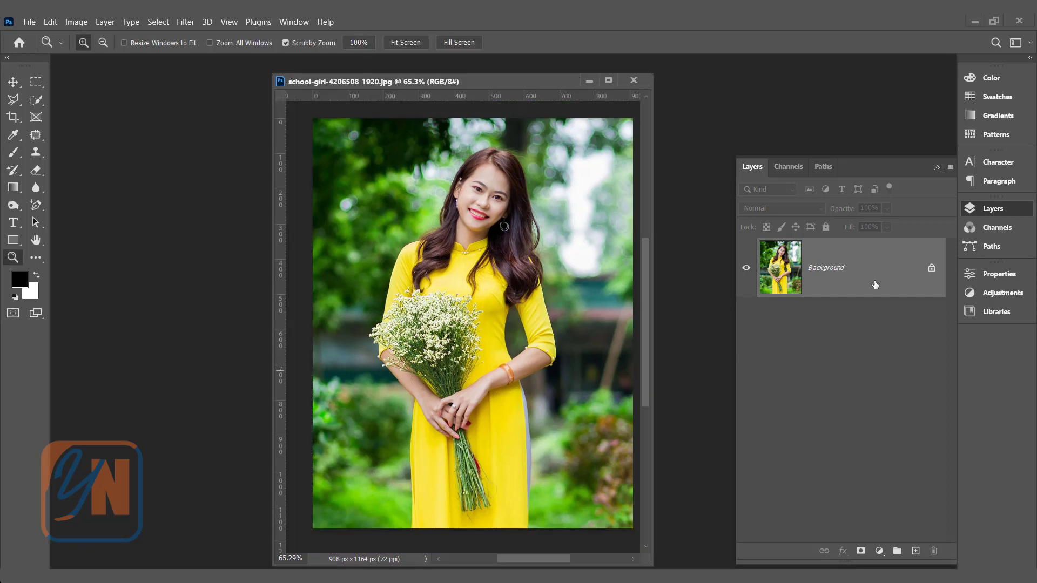
pyautogui.click(915, 551)
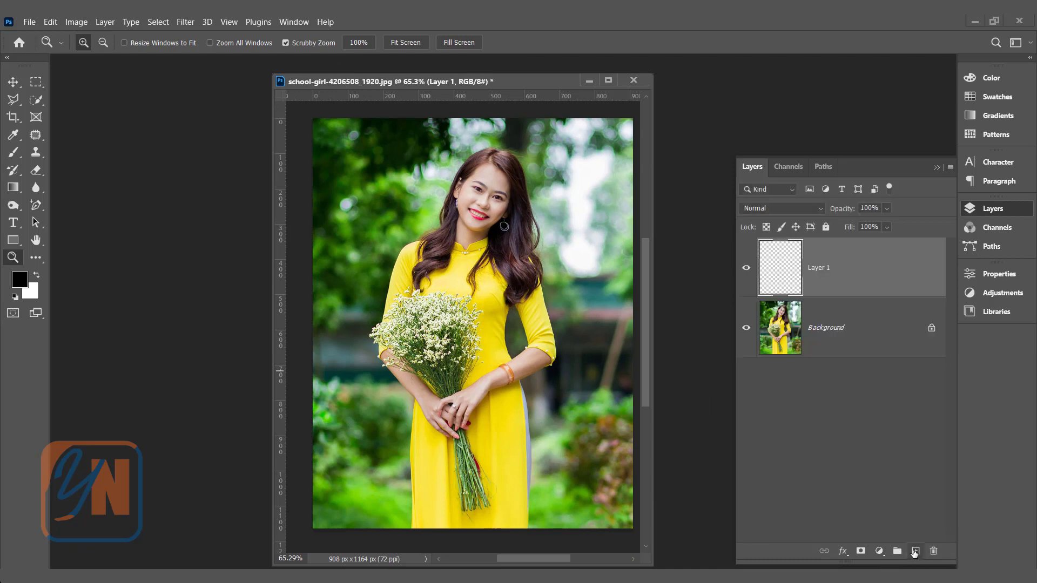
pyautogui.click(915, 551)
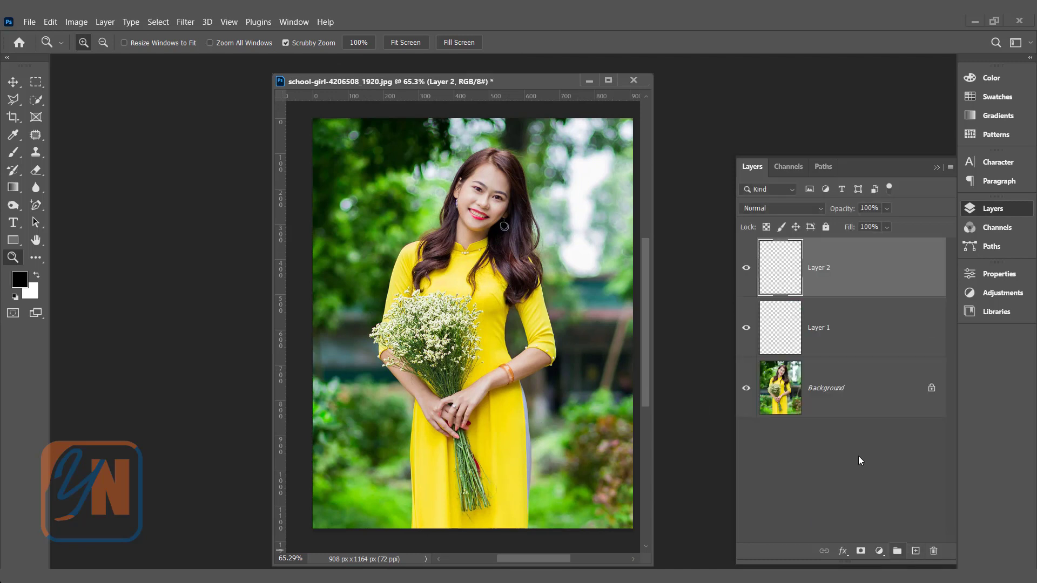
pyautogui.click(838, 335)
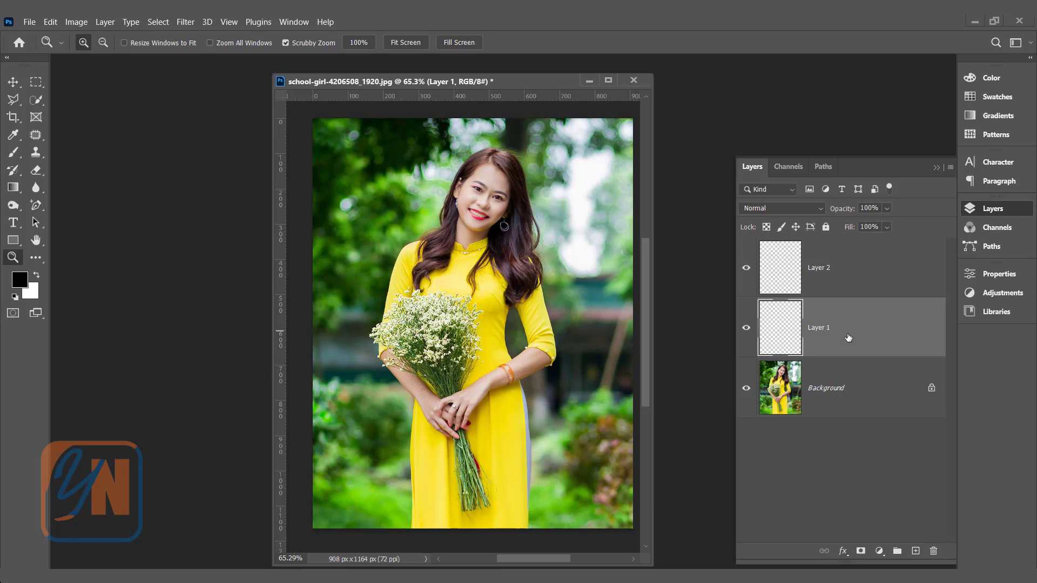
pyautogui.hotkey('ctrl', 'BackSpace')
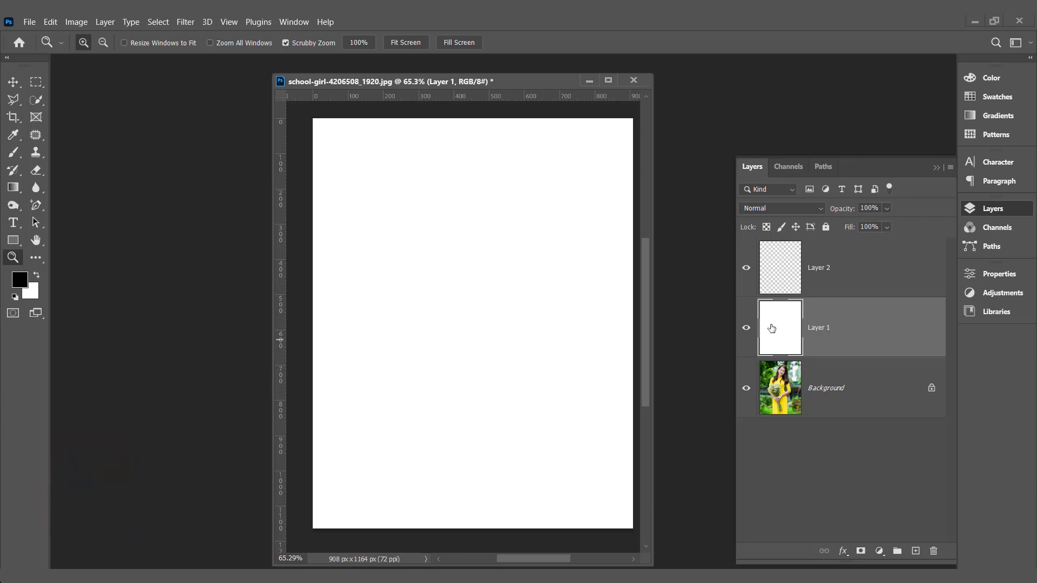
# Step: Target Layer 2 and set a 1000 px brush at 28% hardness with default black/white colours
pyautogui.click(819, 267)
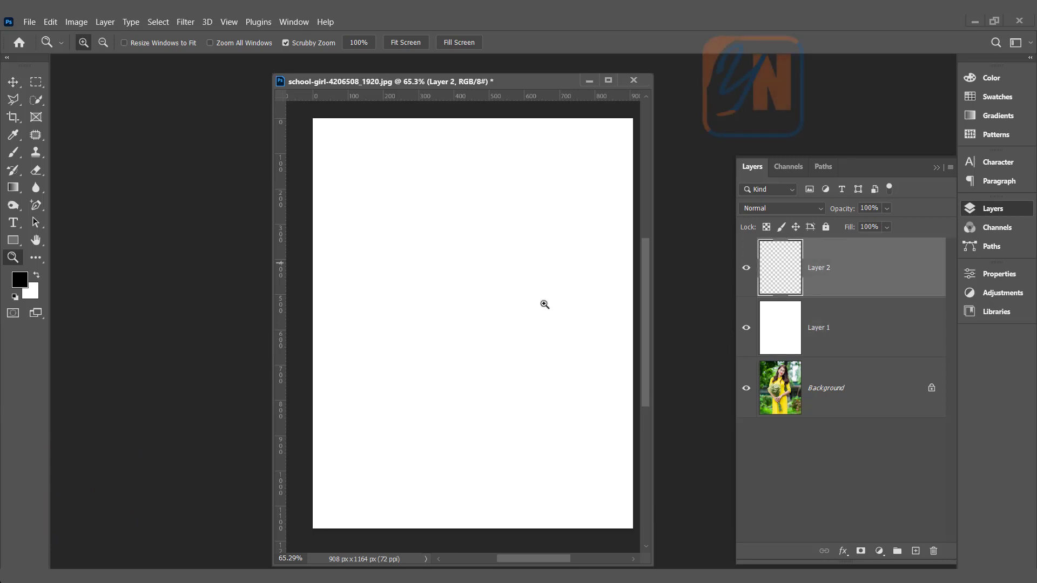
pyautogui.click(13, 152)
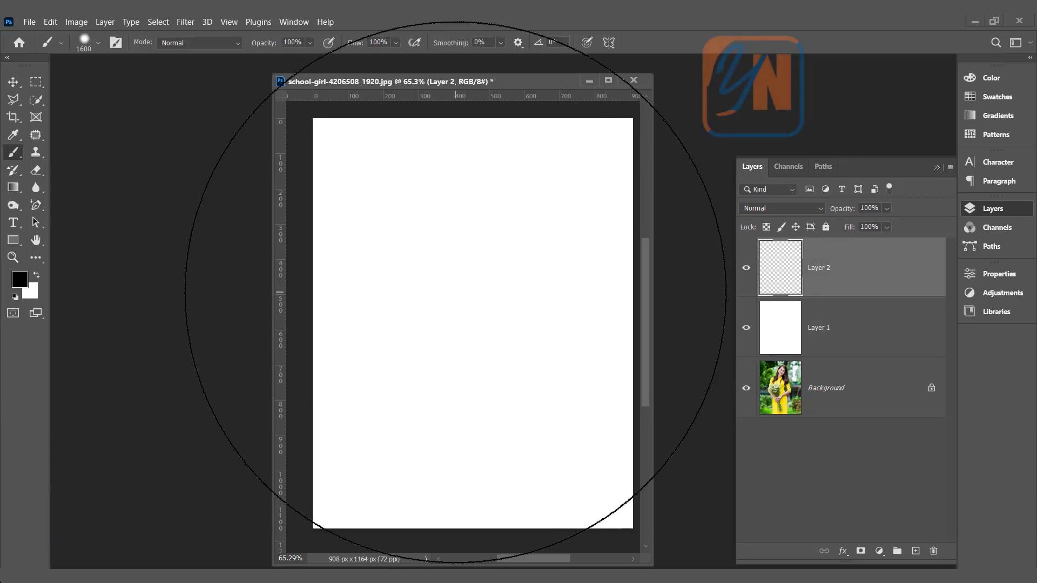
pyautogui.keyDown('alt'); pyautogui.click(455, 291); pyautogui.keyUp('alt')
pyautogui.press('[')
pyautogui.press('[')
pyautogui.press('[')
pyautogui.press('[')
pyautogui.press('[')
pyautogui.press('[')
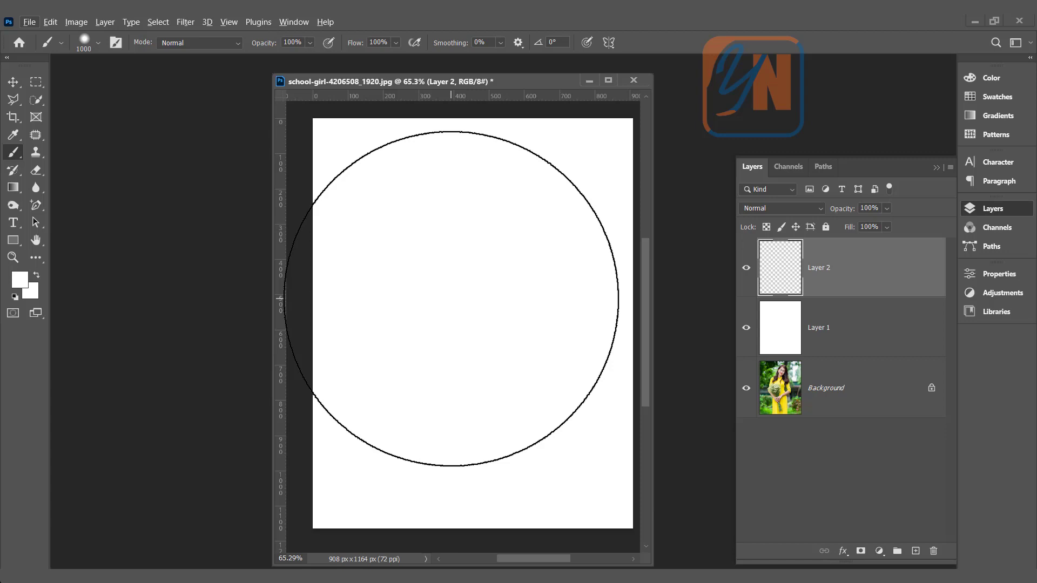
pyautogui.press('alt')
pyautogui.moveTo(452, 294)
pyautogui.mouseDown()
pyautogui.moveTo(454, 245)
pyautogui.moveTo(454, 340)
pyautogui.moveTo(459, 303)
pyautogui.moveTo(459, 318)
pyautogui.moveTo(377, 325)
pyautogui.moveTo(400, 325)
pyautogui.mouseUp()
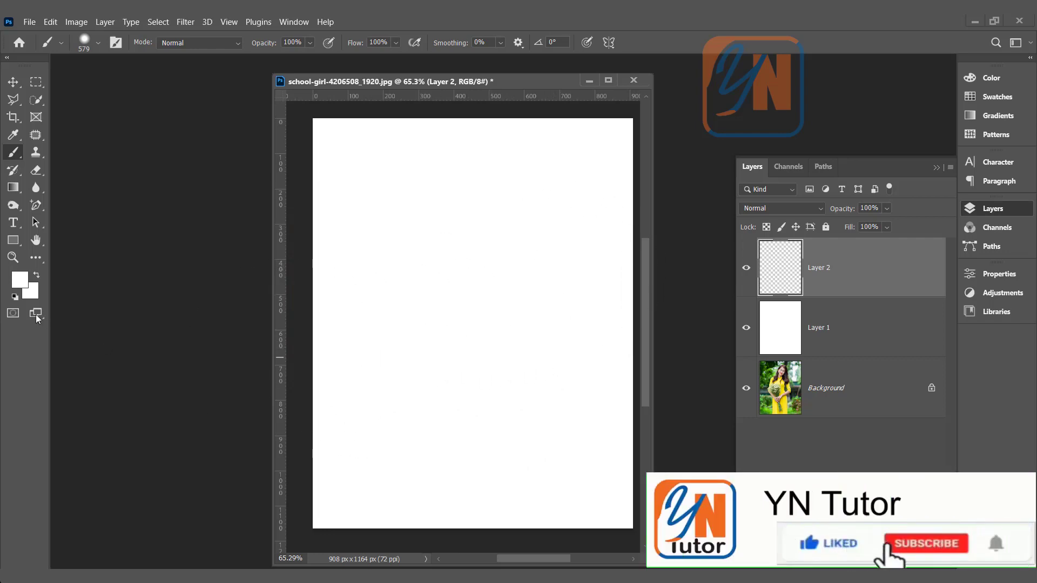
pyautogui.click(15, 297)
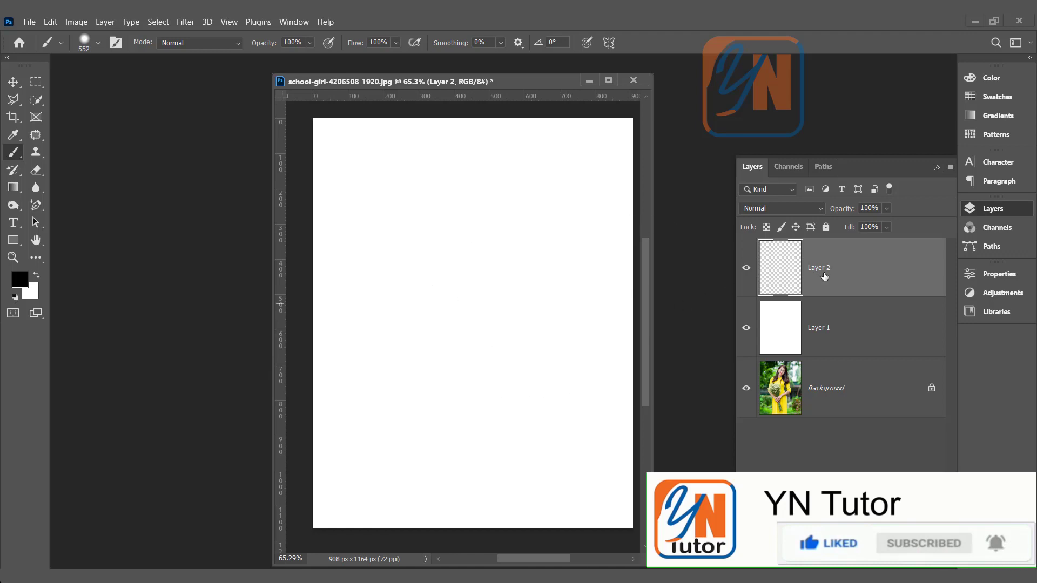
# Step: Lower Layer 1's opacity to 71%
pyautogui.click(833, 331)
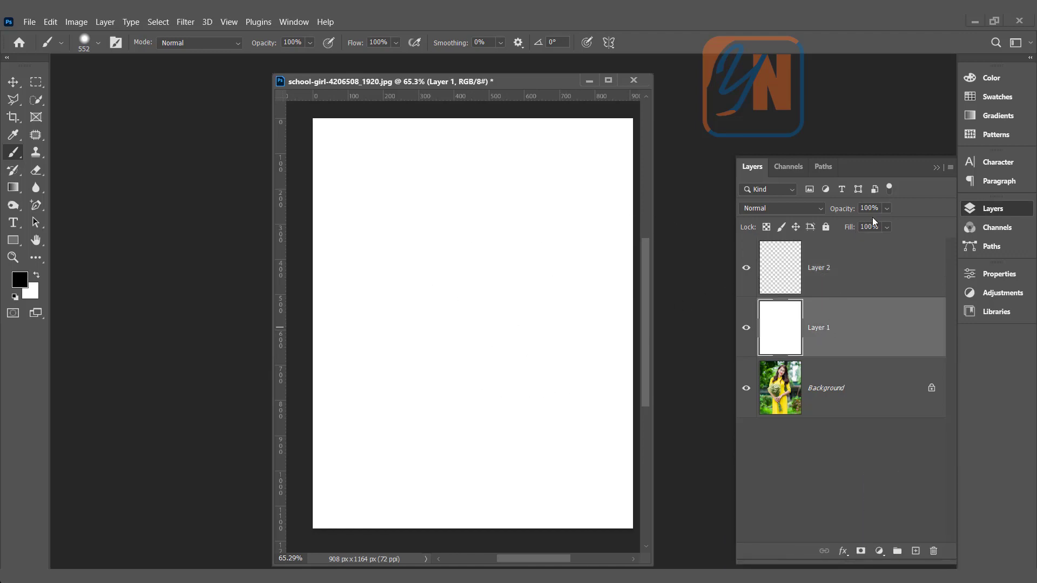
pyautogui.click(887, 208)
pyautogui.moveTo(894, 224); pyautogui.dragTo(881, 228)
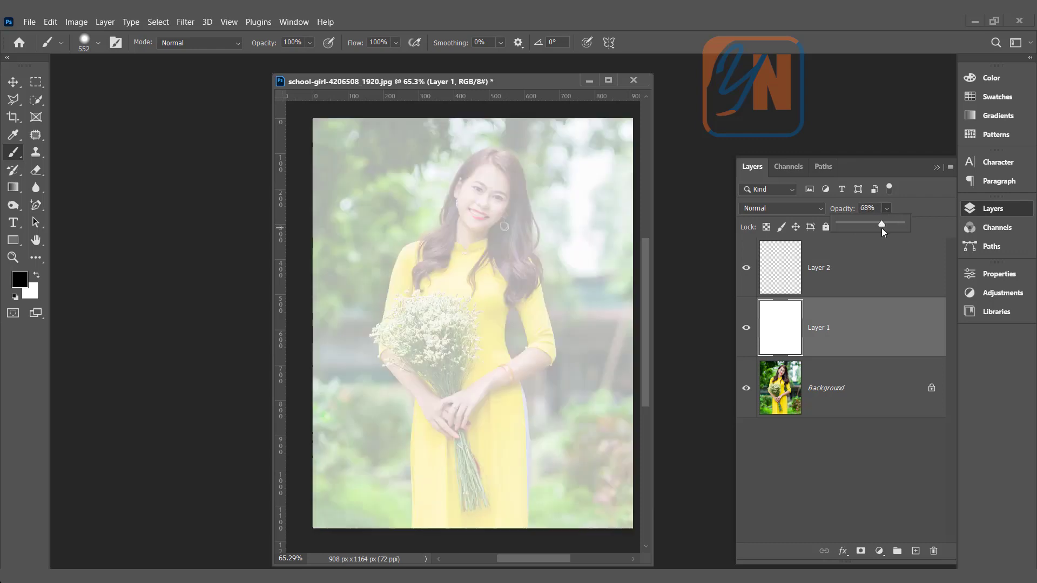
# Step: On Layer 2, paint a straight soft black band from top-right to lower-left
pyautogui.click(853, 276)
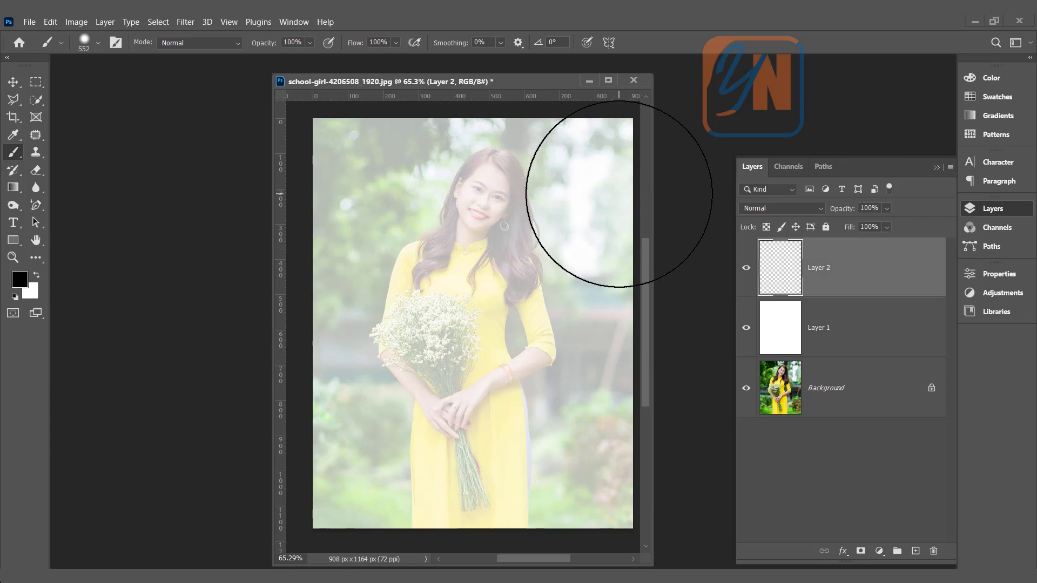
pyautogui.click(619, 194)
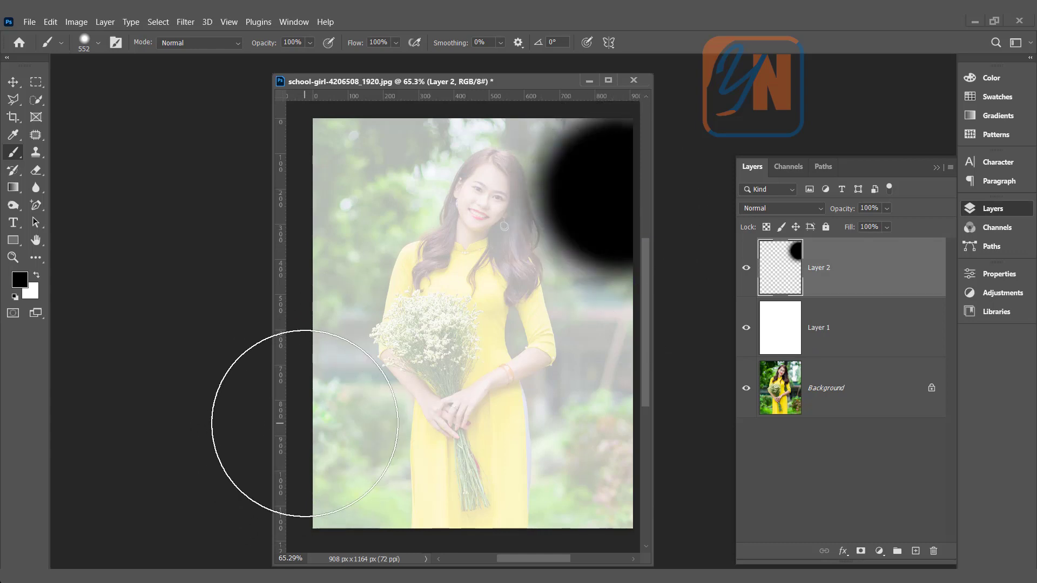
pyautogui.keyDown('shift'); pyautogui.click(304, 423); pyautogui.keyUp('shift')
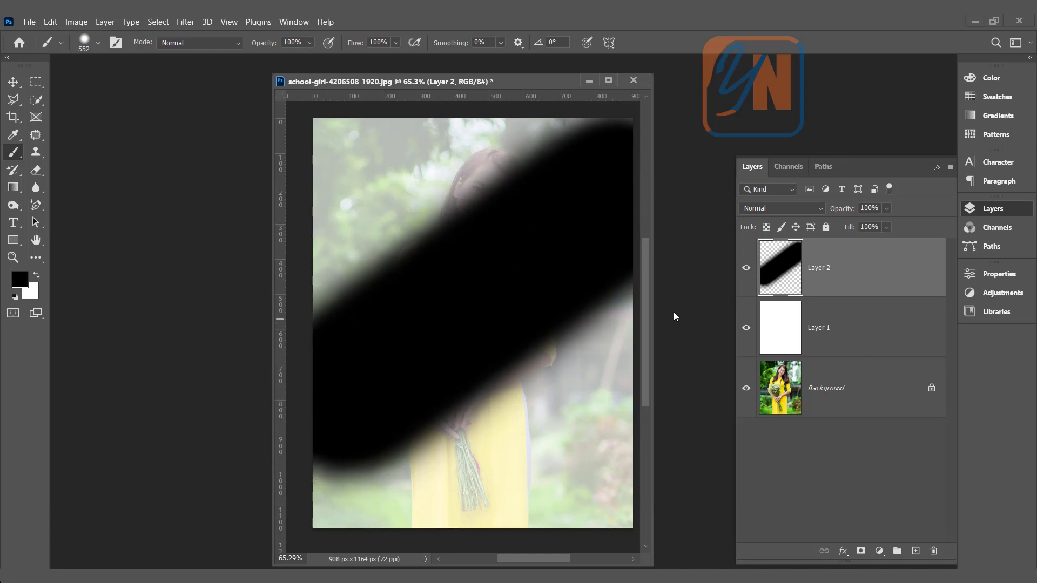
# Step: Raise Layer 1's opacity back to 100% and reselect Layer 2
pyautogui.click(868, 332)
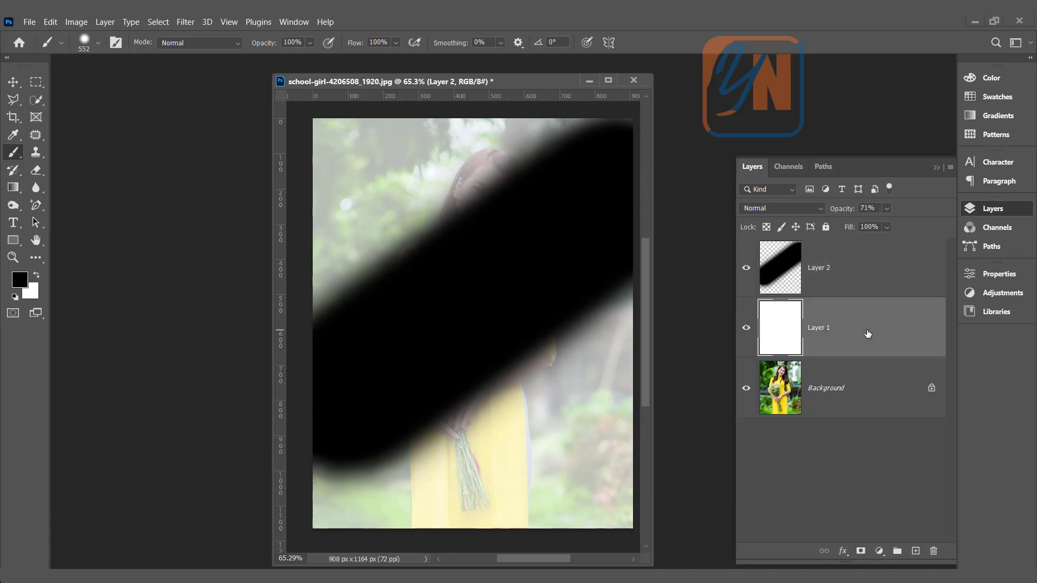
pyautogui.click(886, 209)
pyautogui.moveTo(899, 223); pyautogui.dragTo(919, 222)
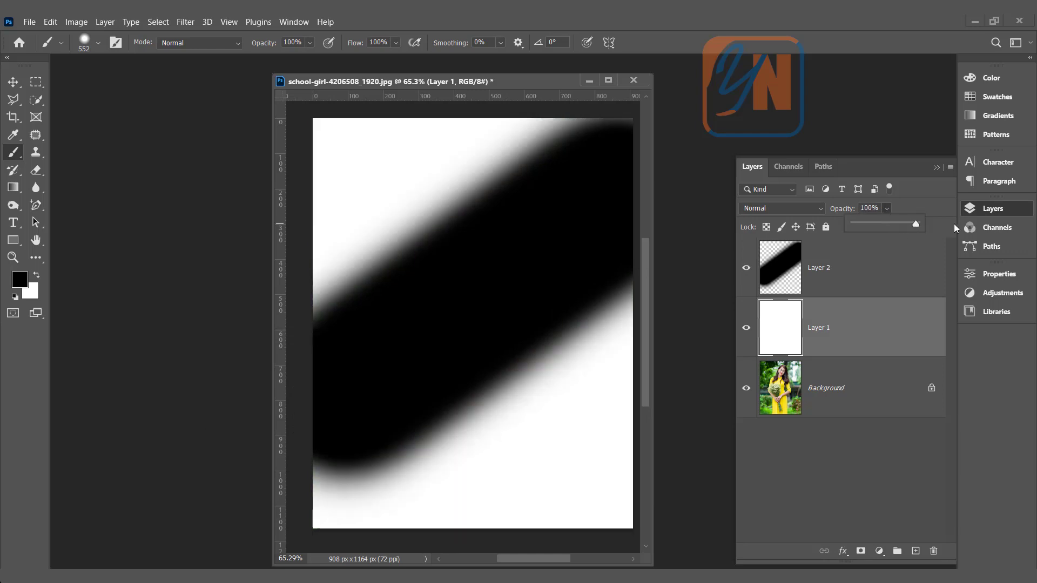
pyautogui.click(845, 280)
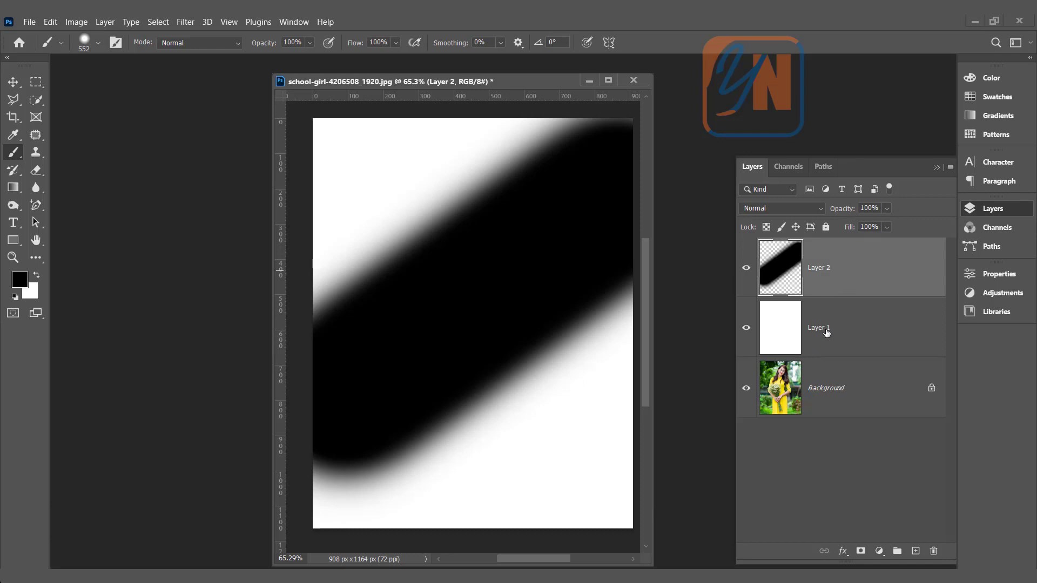
# Step: Select Layer 1 together with Layer 2 and convert both into one Smart Object
pyautogui.keyDown('shift'); pyautogui.click(826, 333); pyautogui.keyUp('shift')
pyautogui.rightClick(833, 282)
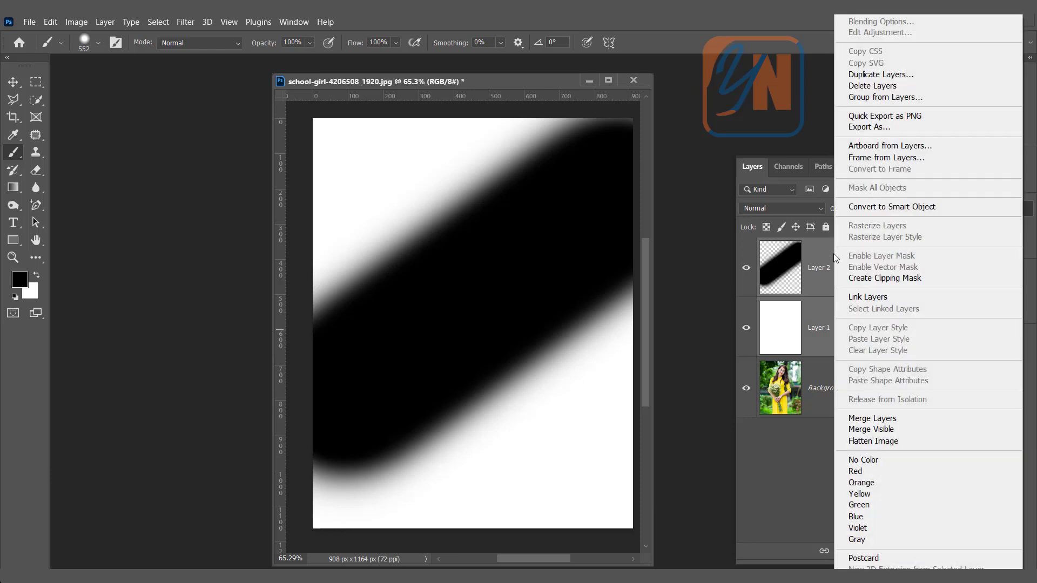
pyautogui.click(863, 207)
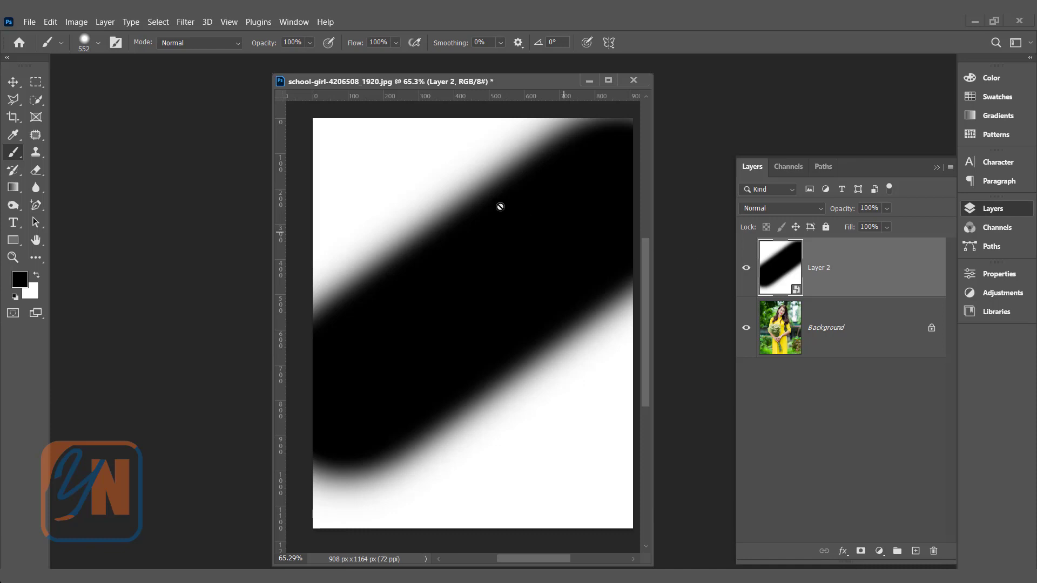
# Step: Apply Color Halftone as a smart filter on Layer 2, keeping Max. Radius 30
pyautogui.click(180, 21)
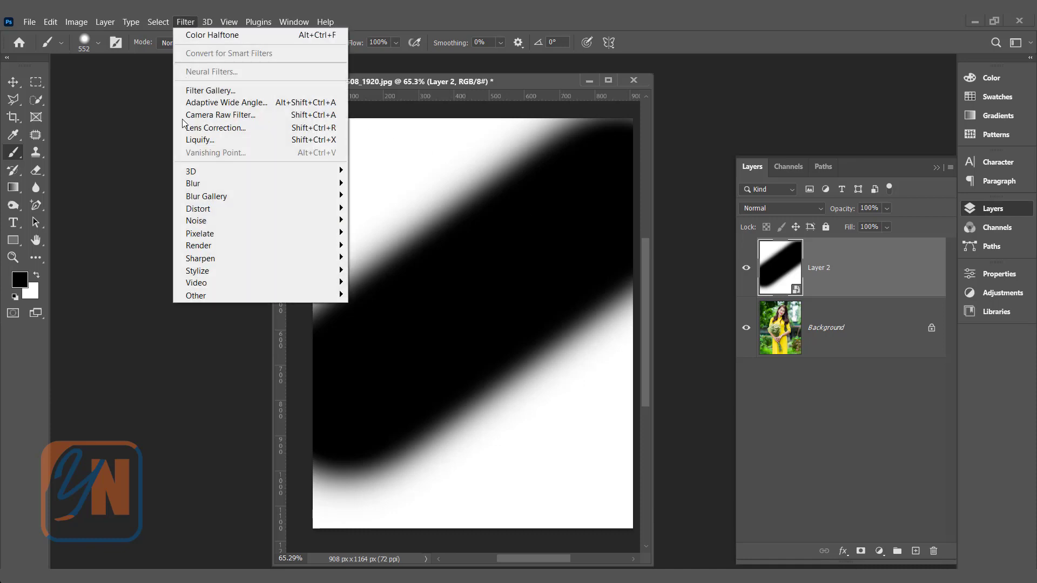
pyautogui.moveTo(190, 236)
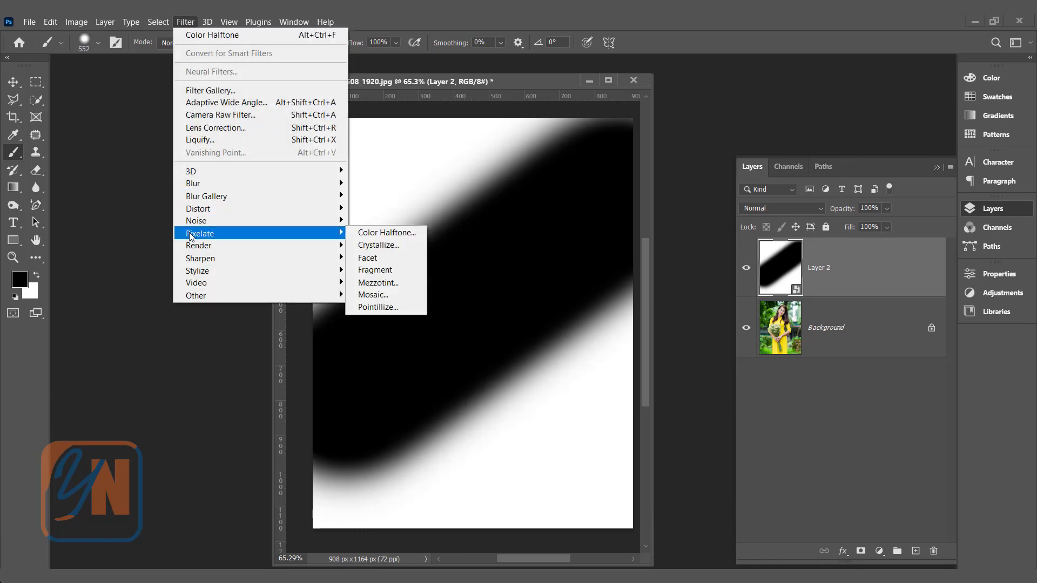
pyautogui.click(377, 232)
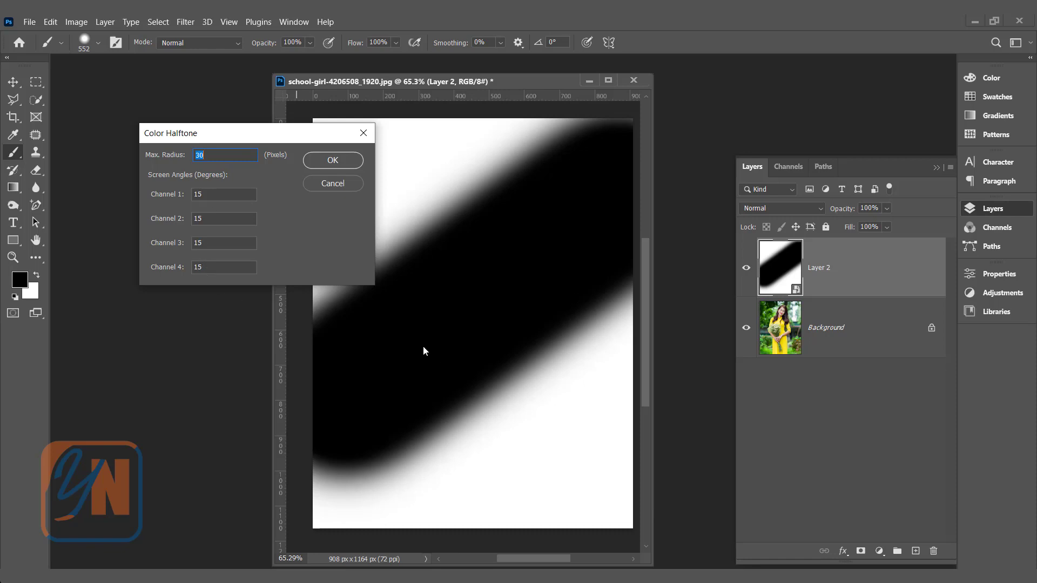
pyautogui.click(316, 161)
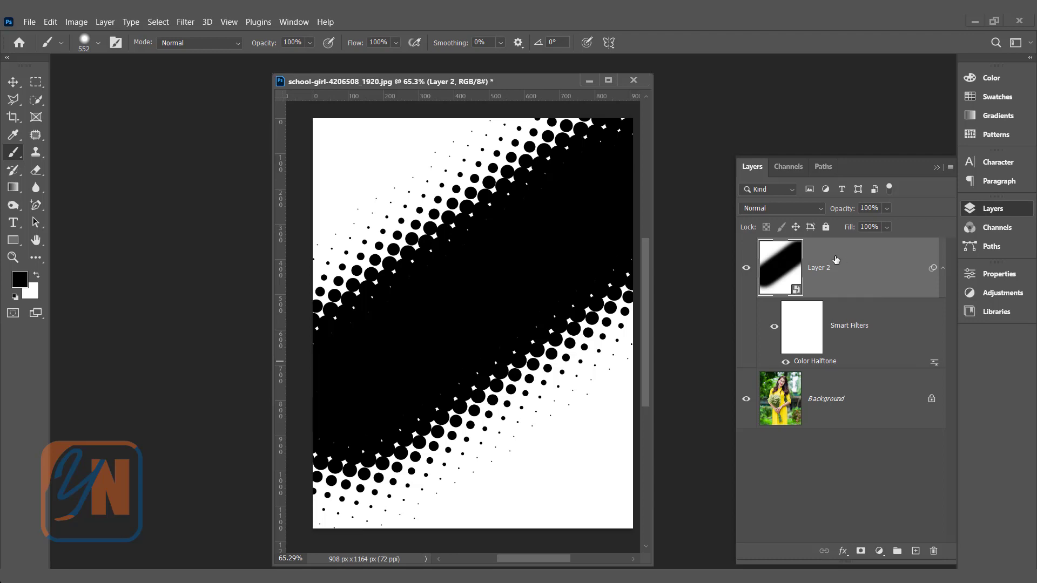
# Step: Set Layer 2's blend mode to Screen so the portrait shows through the halftone dots
pyautogui.click(781, 208)
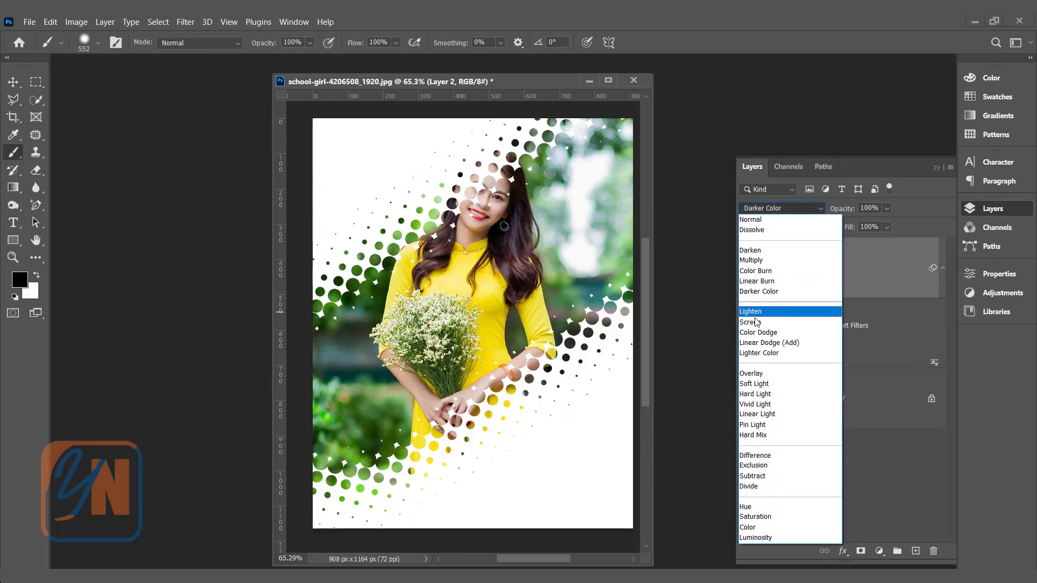
pyautogui.click(754, 325)
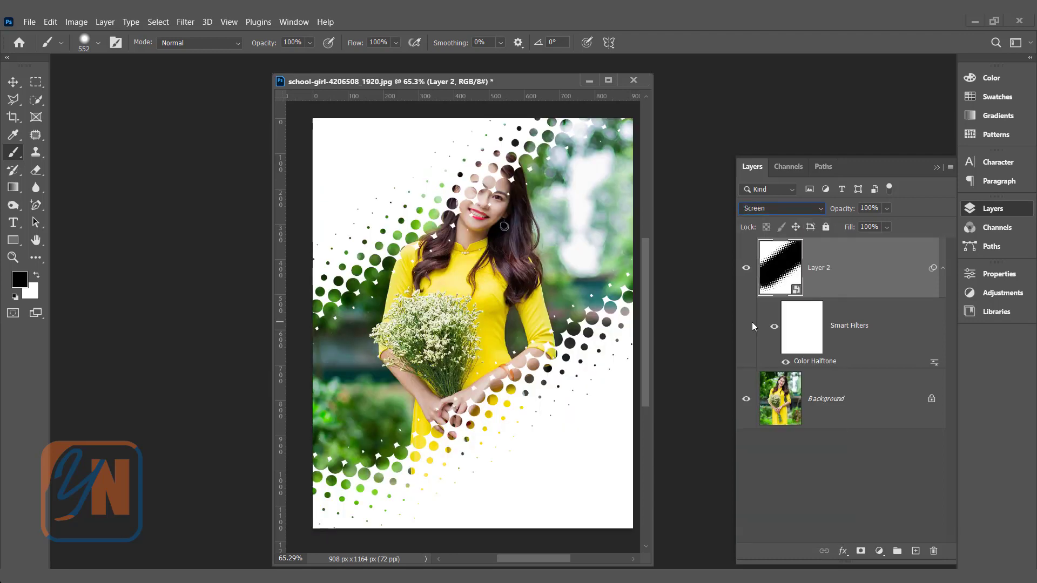
# Step: In the smart object's contents, paint black blobs at the band's edges and fill the top-left white area
pyautogui.doubleClick(795, 292)
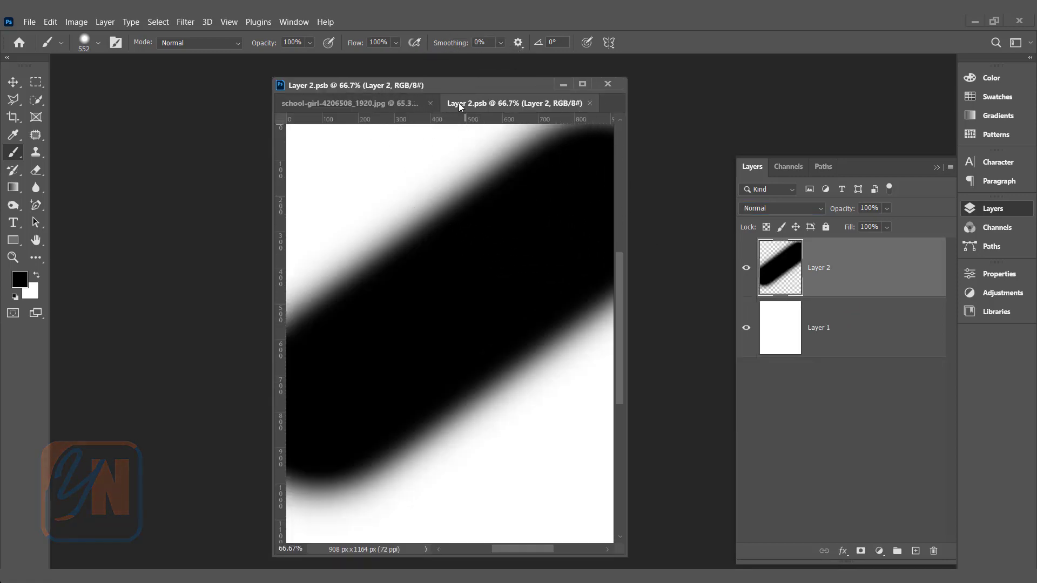
pyautogui.moveTo(468, 108); pyautogui.dragTo(544, 125)
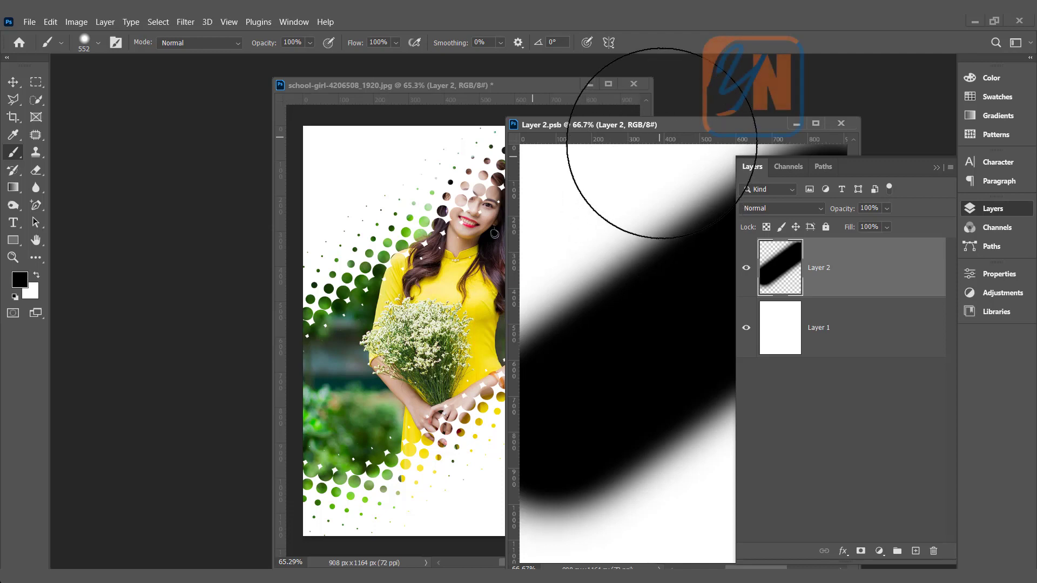
pyautogui.moveTo(669, 122); pyautogui.dragTo(369, 132)
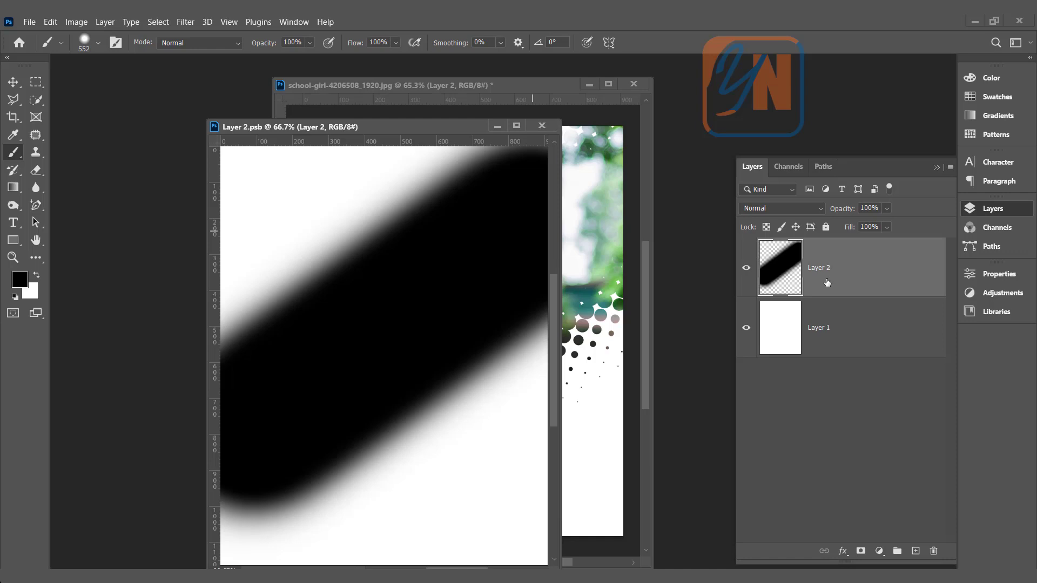
pyautogui.click(414, 248)
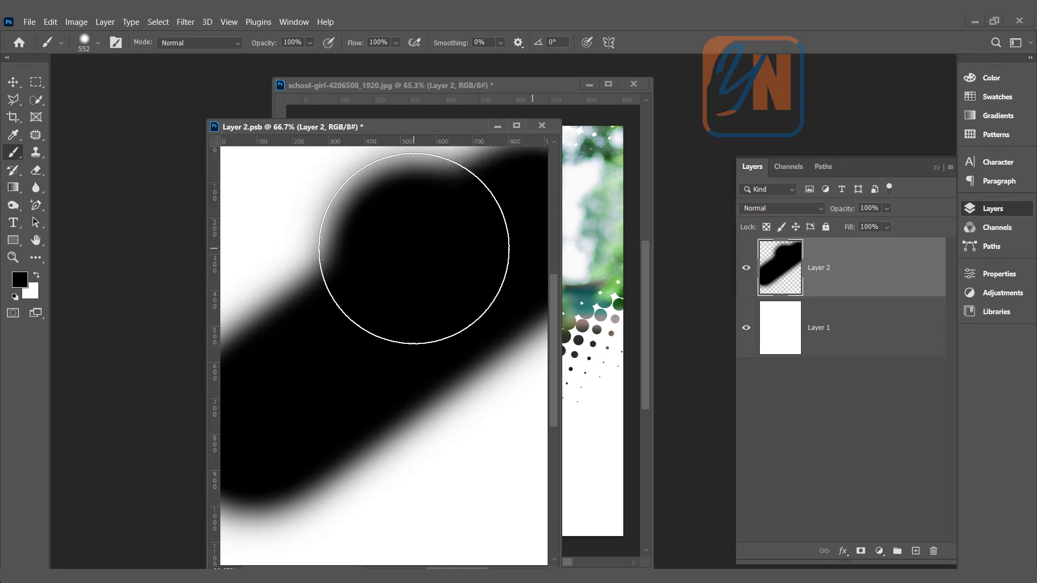
pyautogui.click(380, 439)
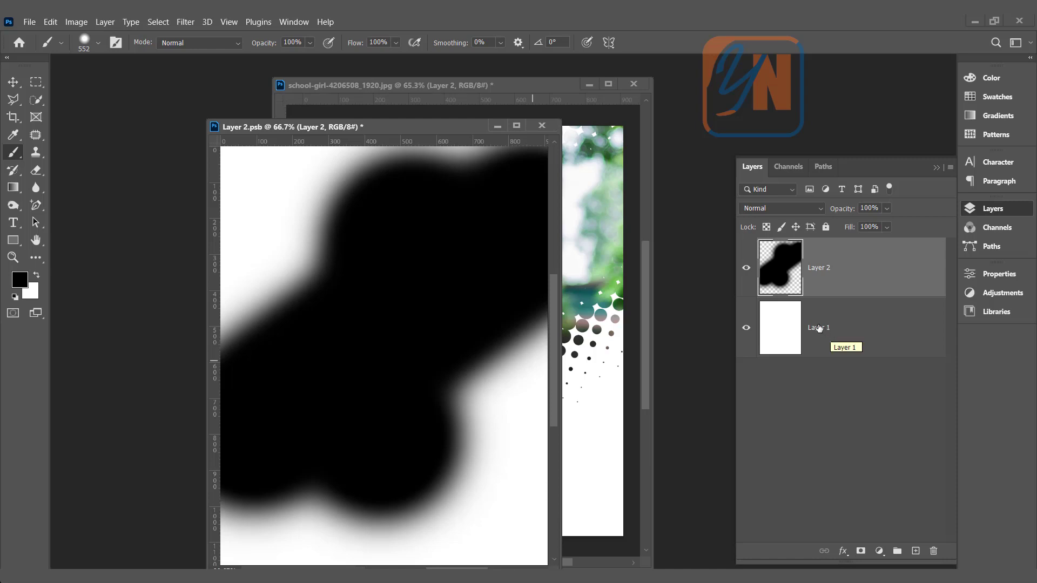
pyautogui.moveTo(427, 129); pyautogui.dragTo(245, 150)
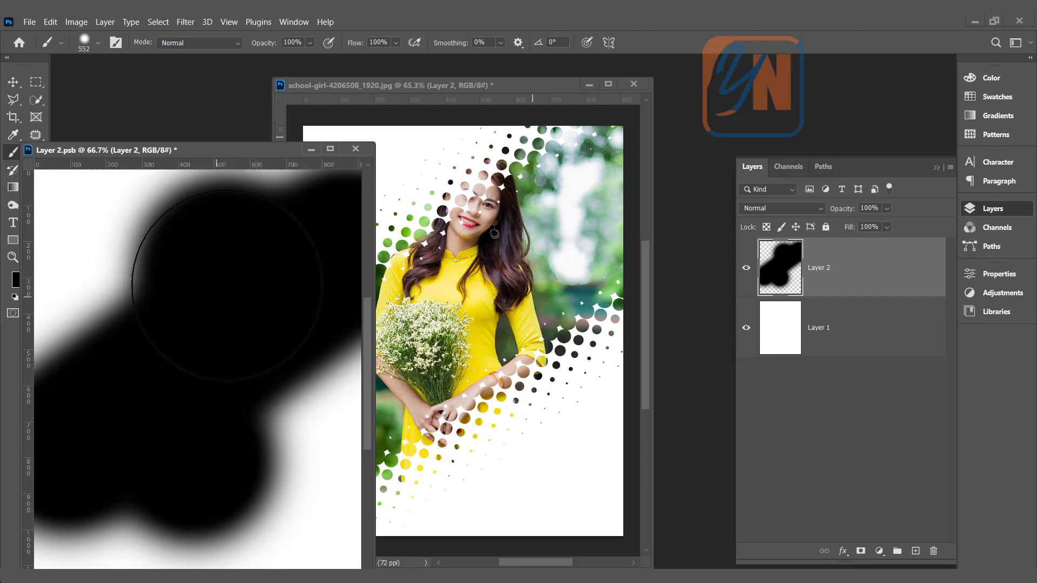
pyautogui.moveTo(229, 279); pyautogui.dragTo(147, 239)
# Step: Save the edited Layer 2.psb contents and close its window
pyautogui.click(32, 21)
pyautogui.click(40, 166)
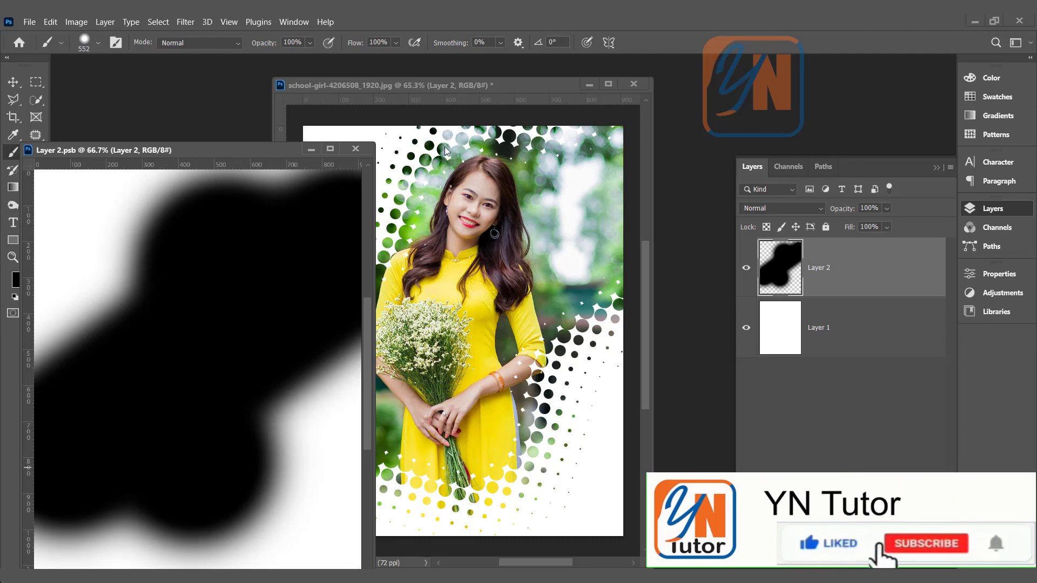
pyautogui.click(355, 149)
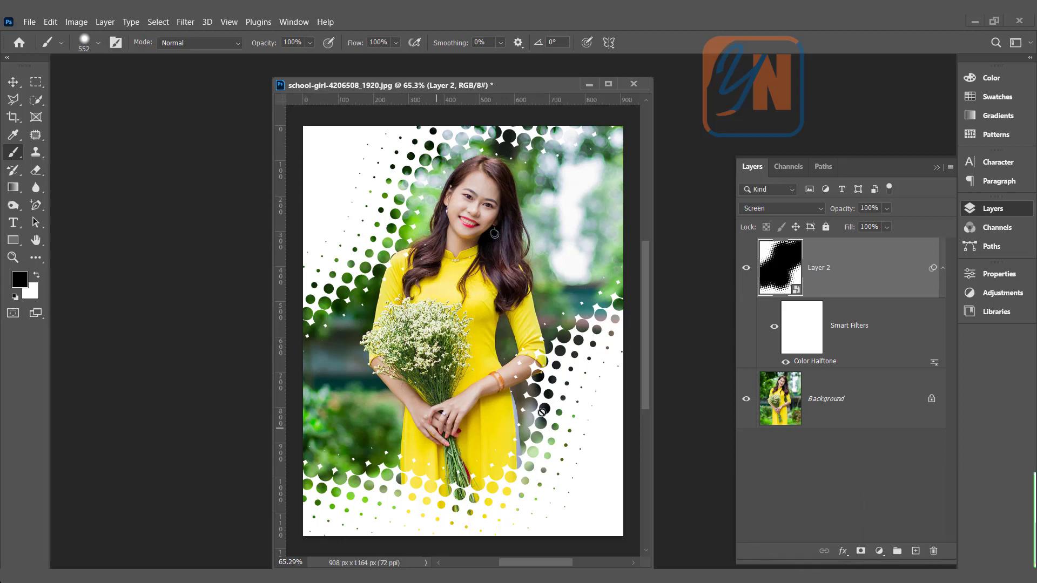
pyautogui.doubleClick(796, 292)
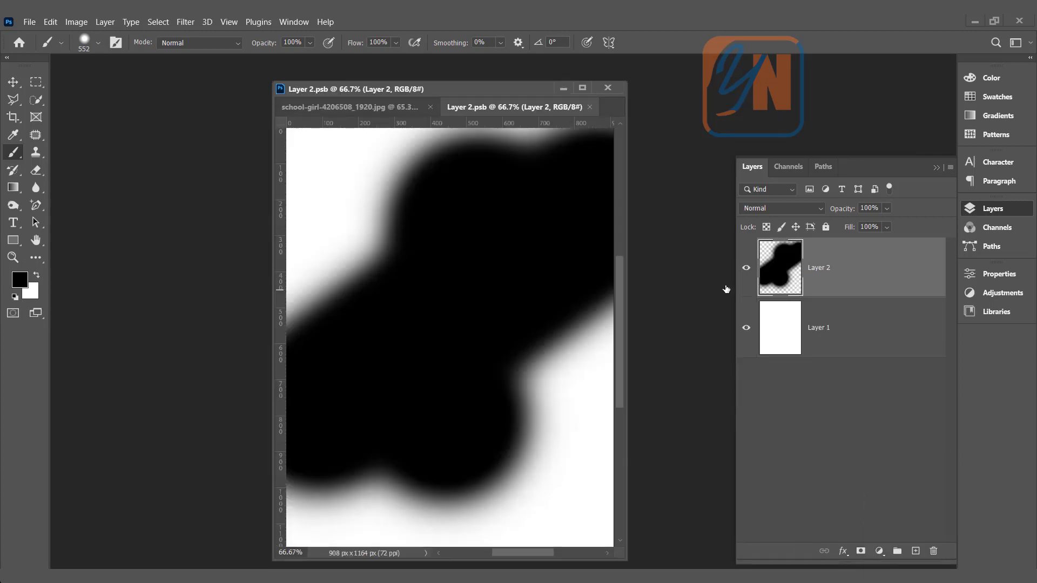
pyautogui.moveTo(485, 105); pyautogui.dragTo(173, 152)
pyautogui.click(459, 138)
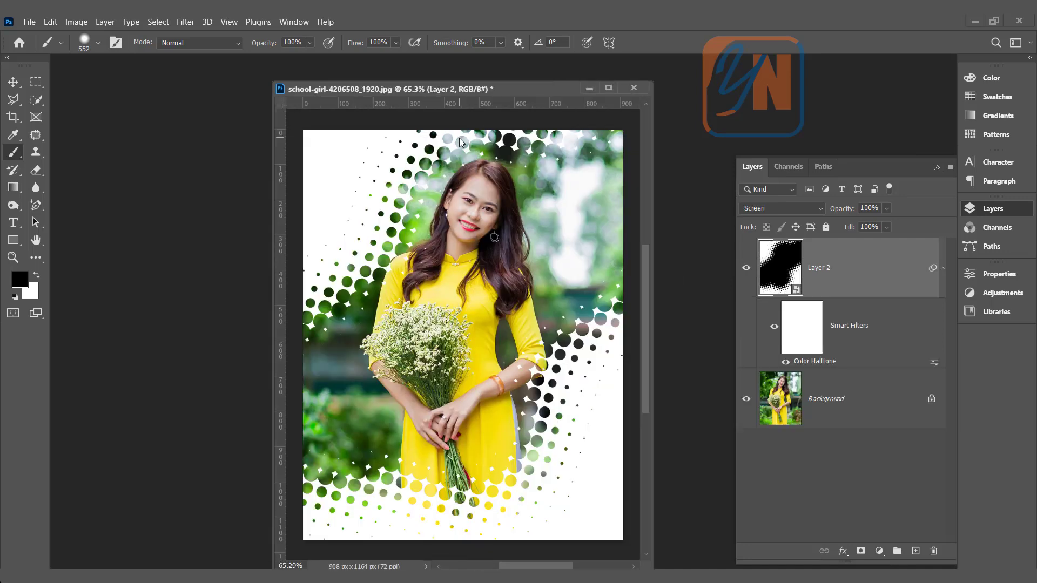
# Step: Set the Color Halftone smart filter's Max. Radius to 40 pixels
pyautogui.doubleClick(811, 363)
pyautogui.moveTo(233, 135); pyautogui.dragTo(171, 124)
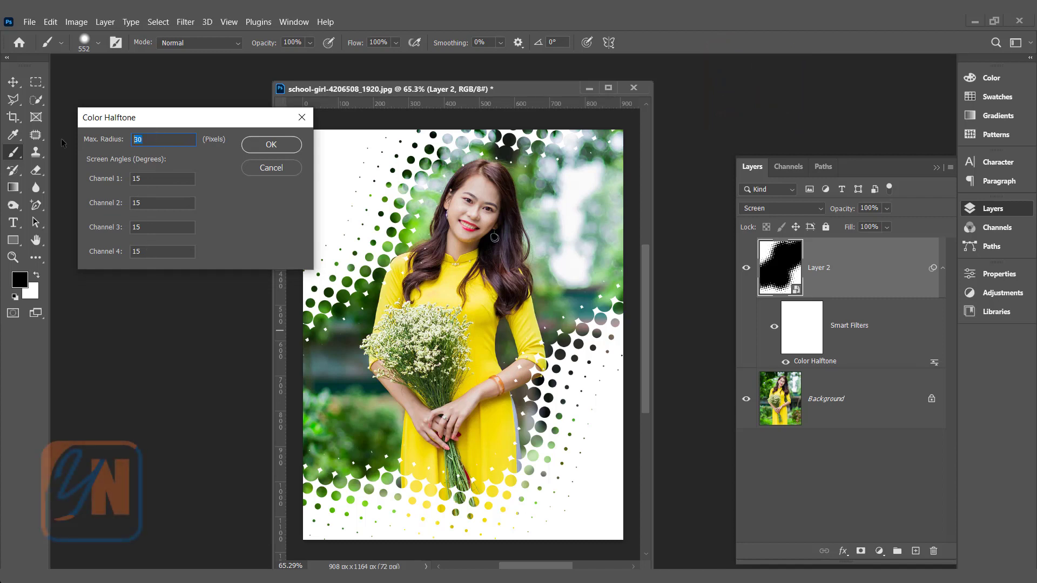
pyautogui.write('40')
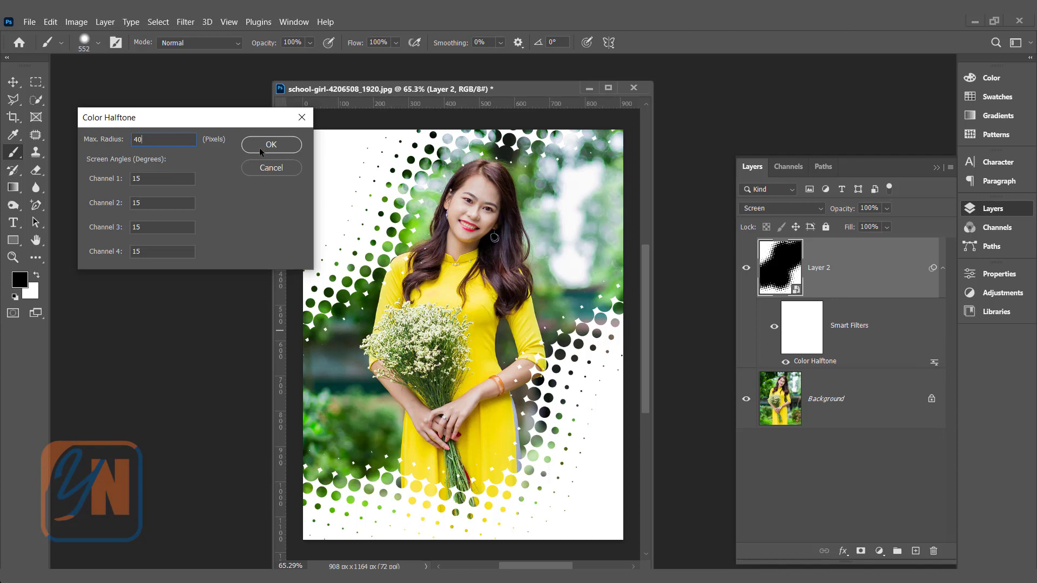
pyautogui.click(259, 148)
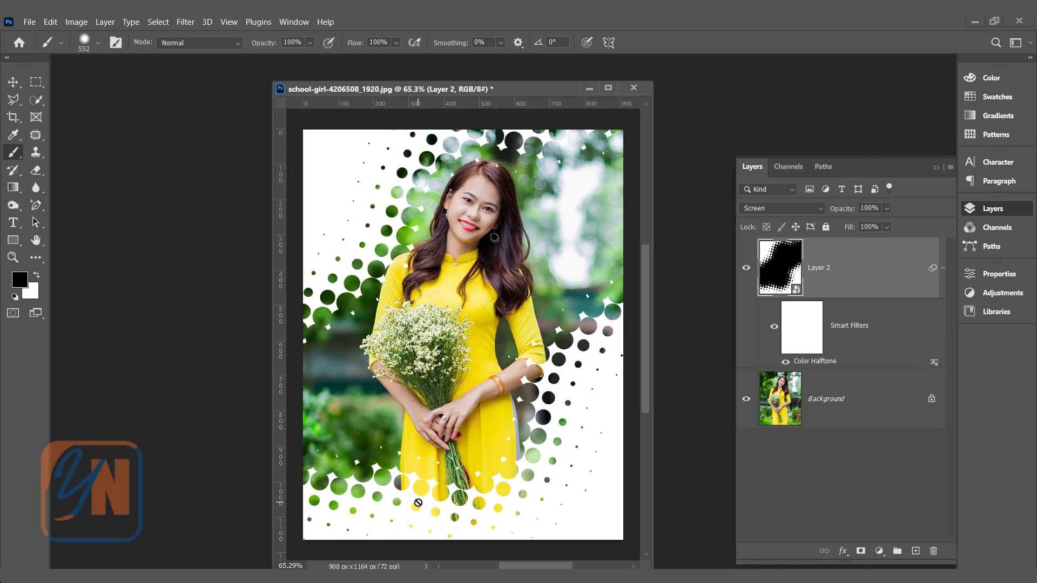
# Step: Change the Color Halftone Channel 2 screen angle to 30
pyautogui.doubleClick(816, 361)
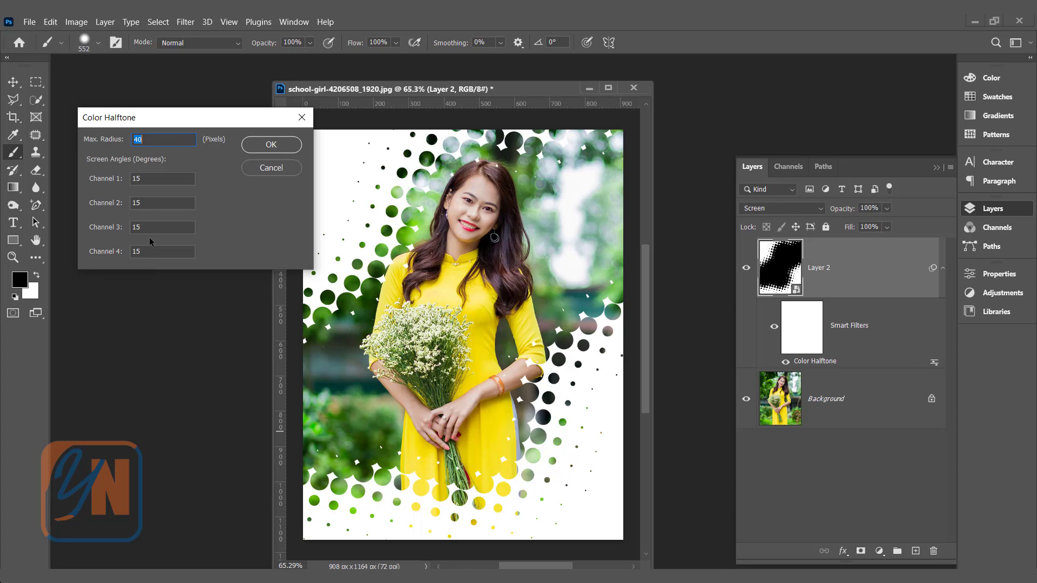
pyautogui.click(154, 201)
pyautogui.write('30')
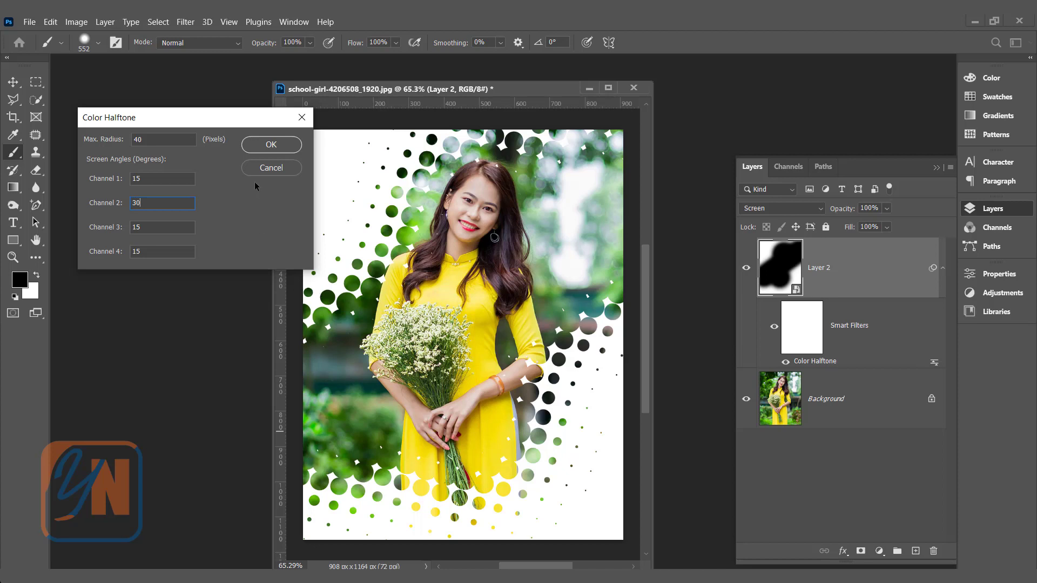
pyautogui.click(272, 146)
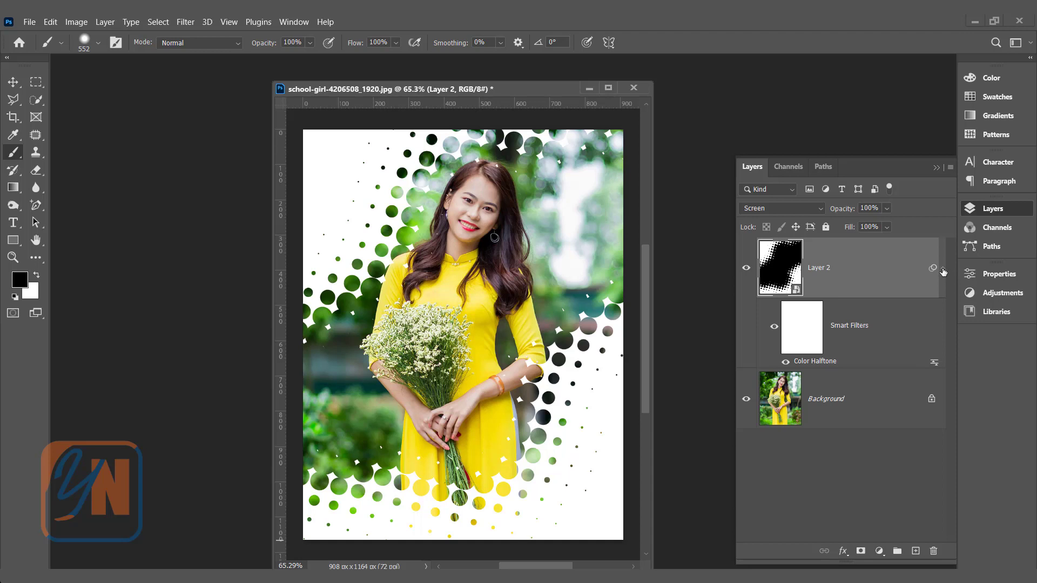
# Step: Collapse the smart filter list under Layer 2
pyautogui.click(943, 270)
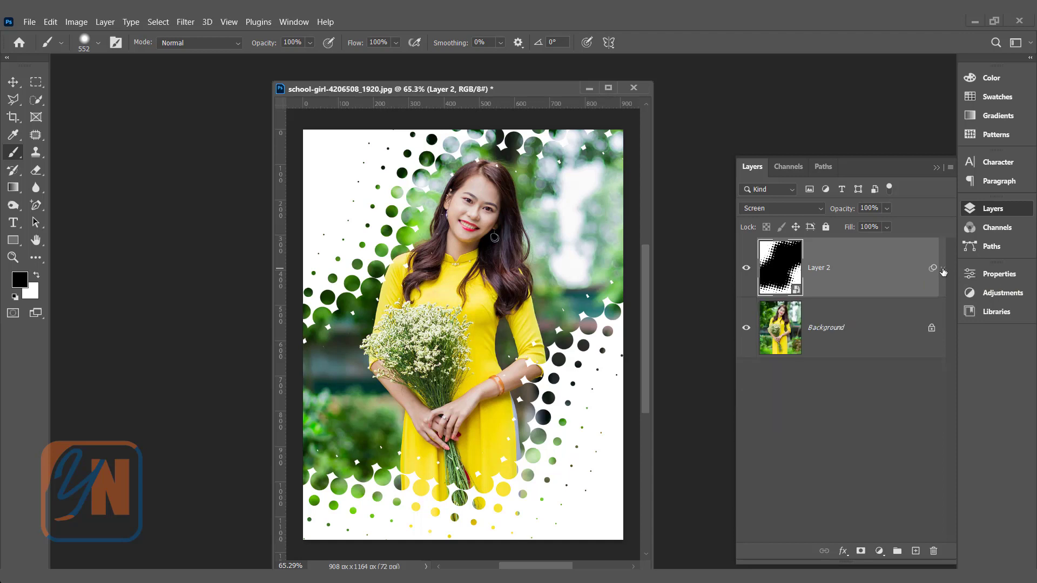